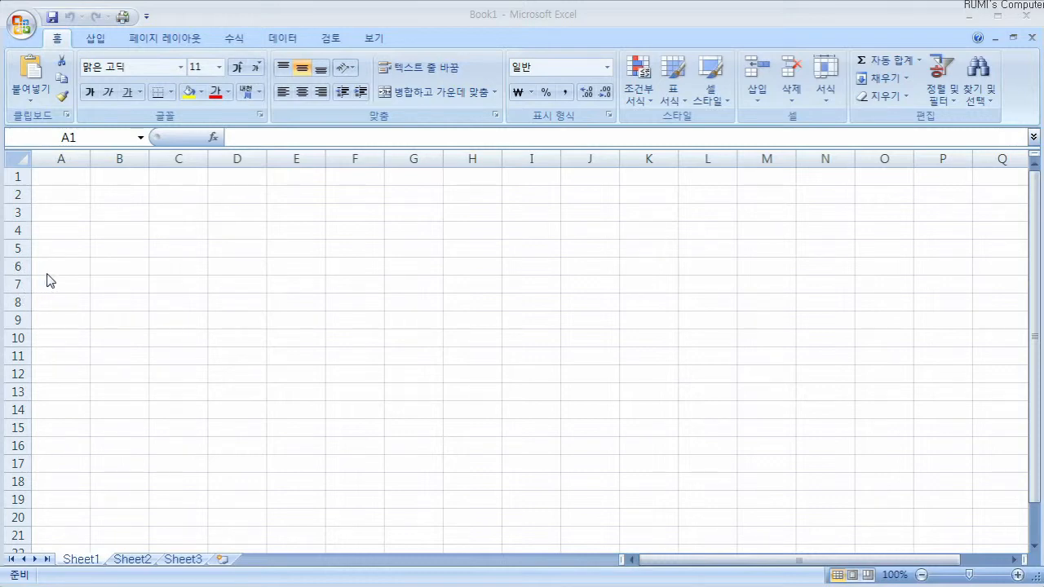
# Select individual cells one at a time around the empty sheet, ending on cell C6
pyautogui.click(134, 282)
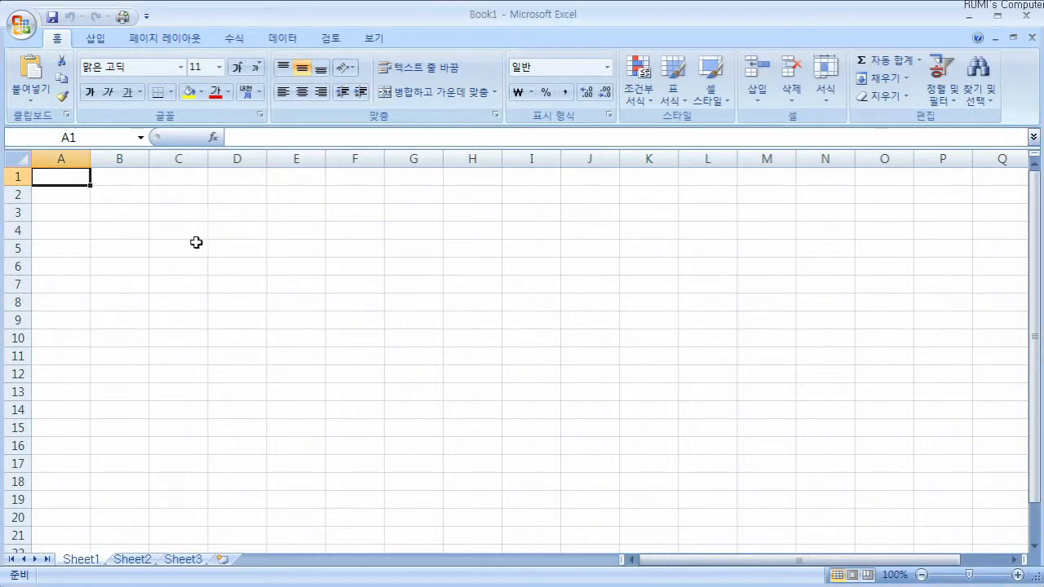
pyautogui.click(165, 233)
pyautogui.click(108, 270)
pyautogui.click(318, 314)
pyautogui.click(336, 251)
pyautogui.click(257, 237)
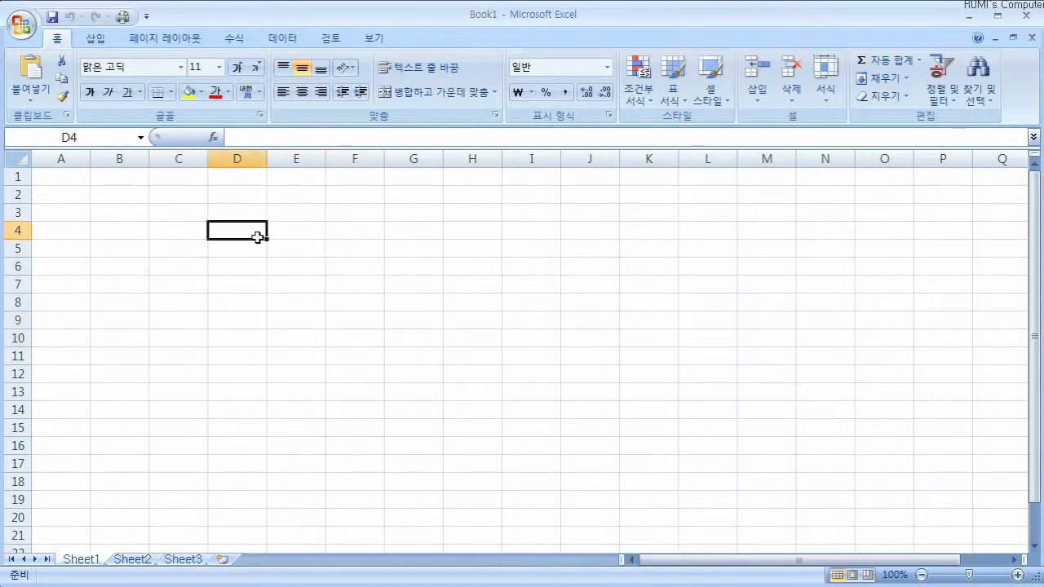
pyautogui.click(186, 248)
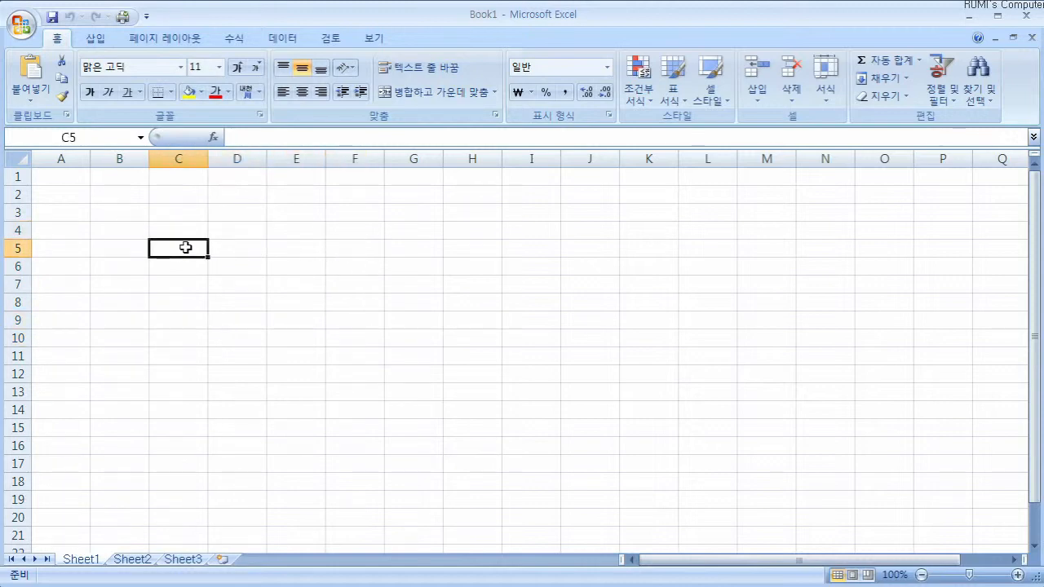
pyautogui.click(175, 288)
pyautogui.click(181, 318)
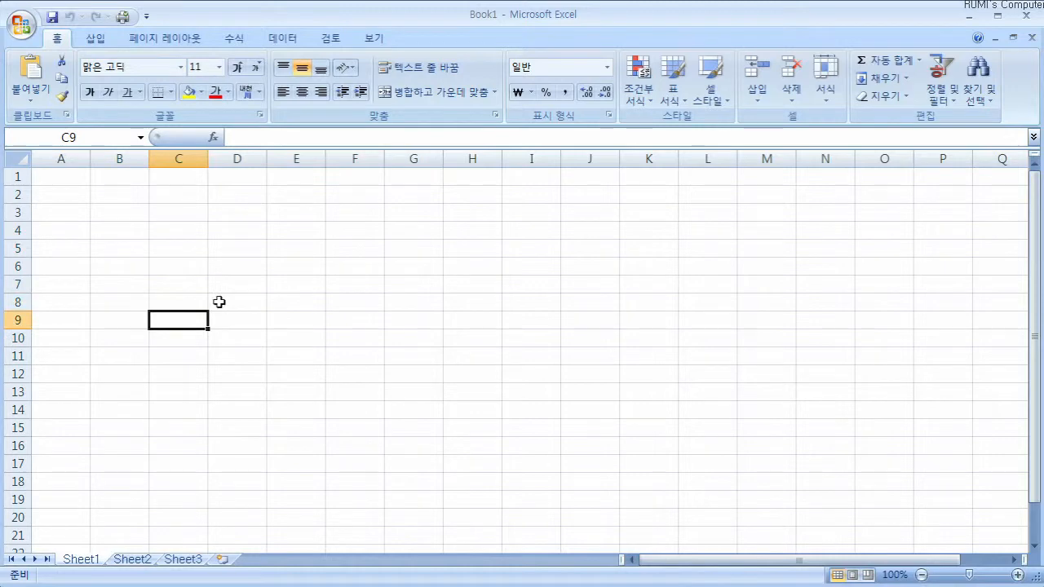
pyautogui.click(286, 265)
pyautogui.click(290, 245)
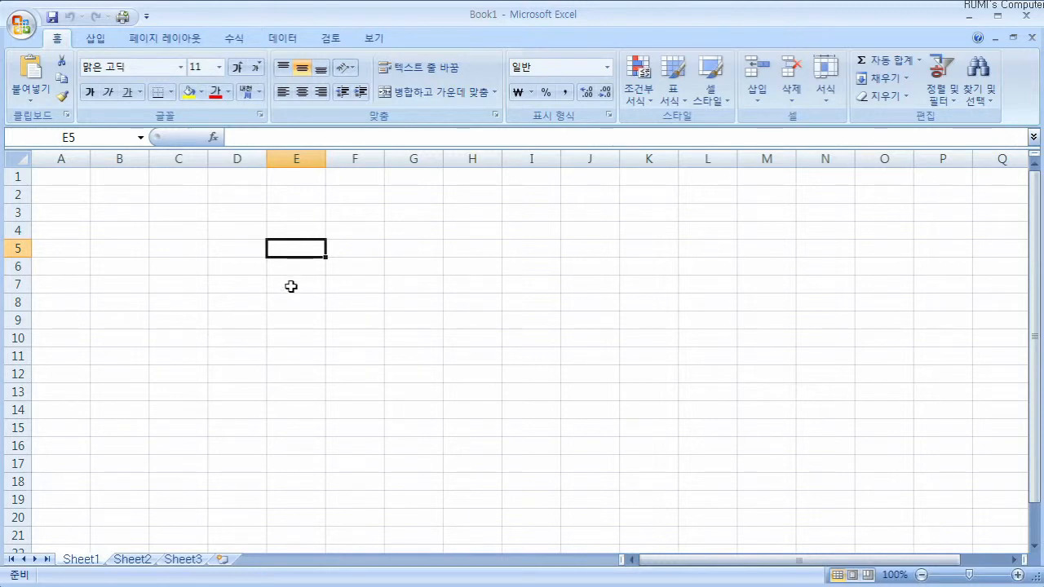
pyautogui.click(291, 285)
pyautogui.click(189, 266)
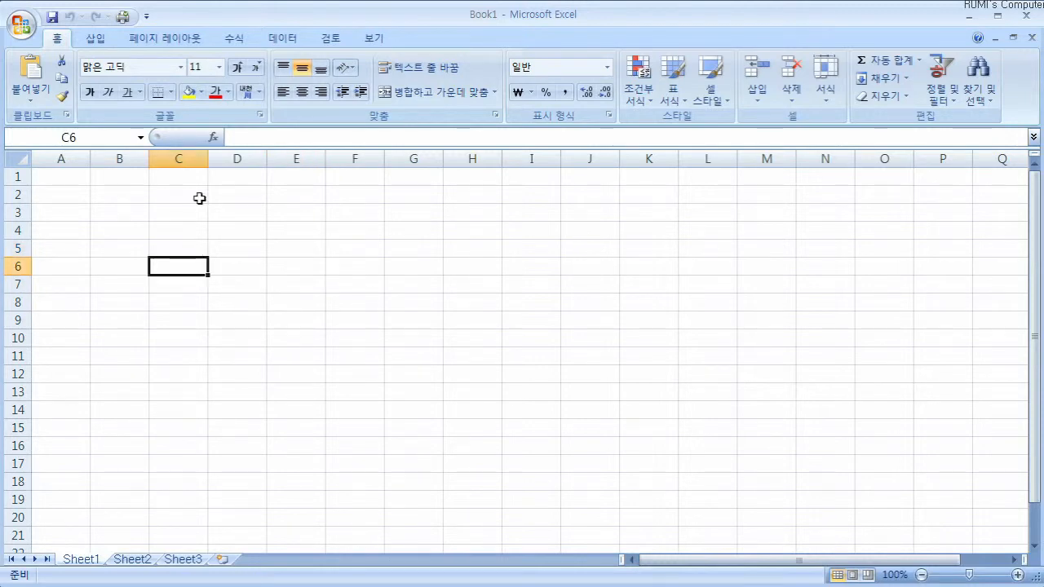
# Select the contiguous cell range B3:C18, with B3 as the active cell
pyautogui.click(118, 211)
pyautogui.moveTo(118, 211); pyautogui.dragTo(190, 468)
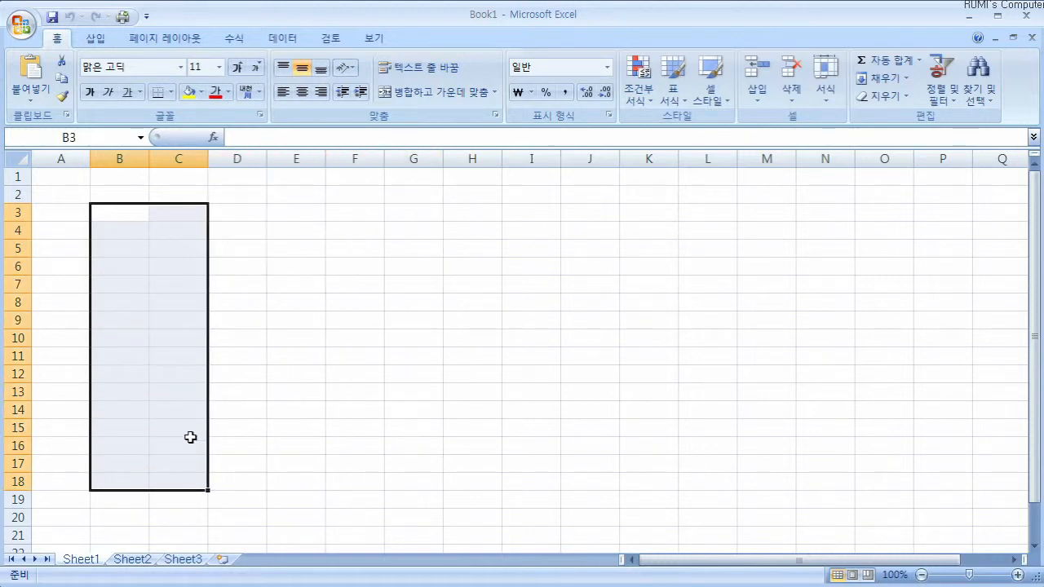
pyautogui.moveTo(126, 214); pyautogui.dragTo(187, 481)
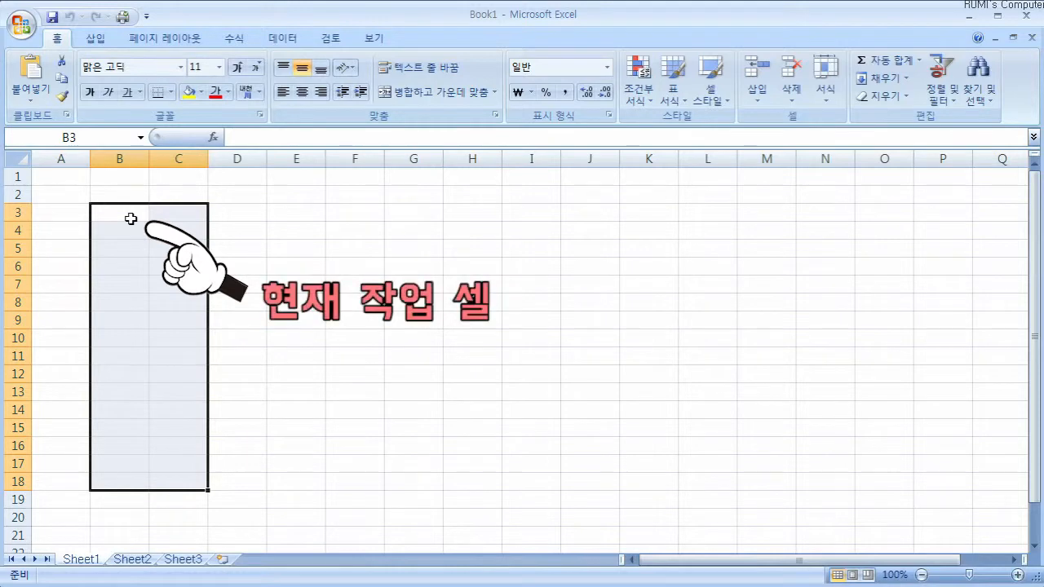
# Select the range F4:M13, then clear that selection by selecting only cell D5
pyautogui.moveTo(349, 234); pyautogui.dragTo(762, 391)
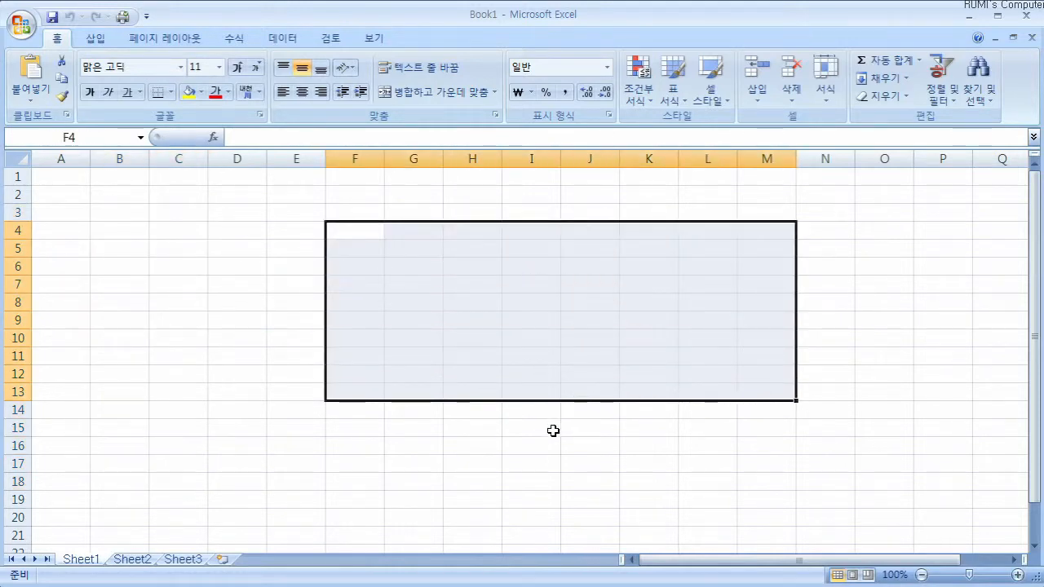
pyautogui.click(235, 243)
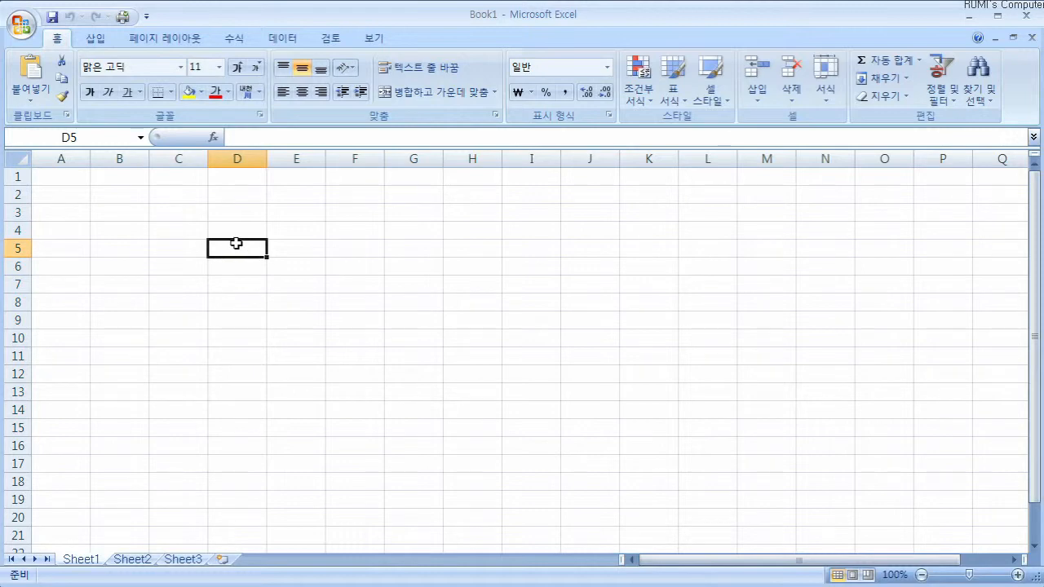
# Select the non-adjacent cells B3, N6, H11, C13, F18, J18, N14 and O11 together as one multiple selection
pyautogui.click(131, 211)
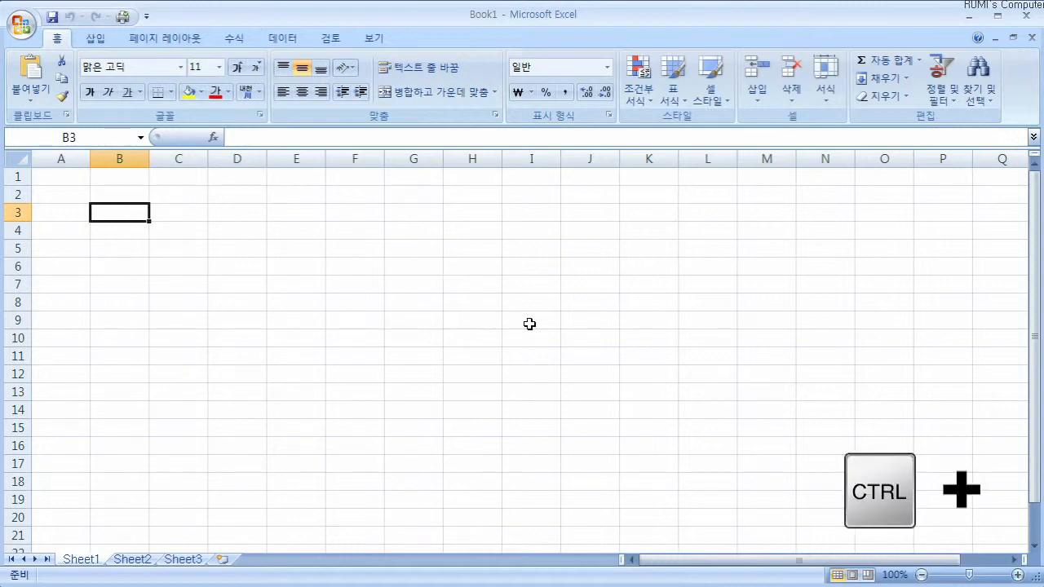
pyautogui.keyDown('ctrl'); pyautogui.click(831, 264); pyautogui.keyUp('ctrl')
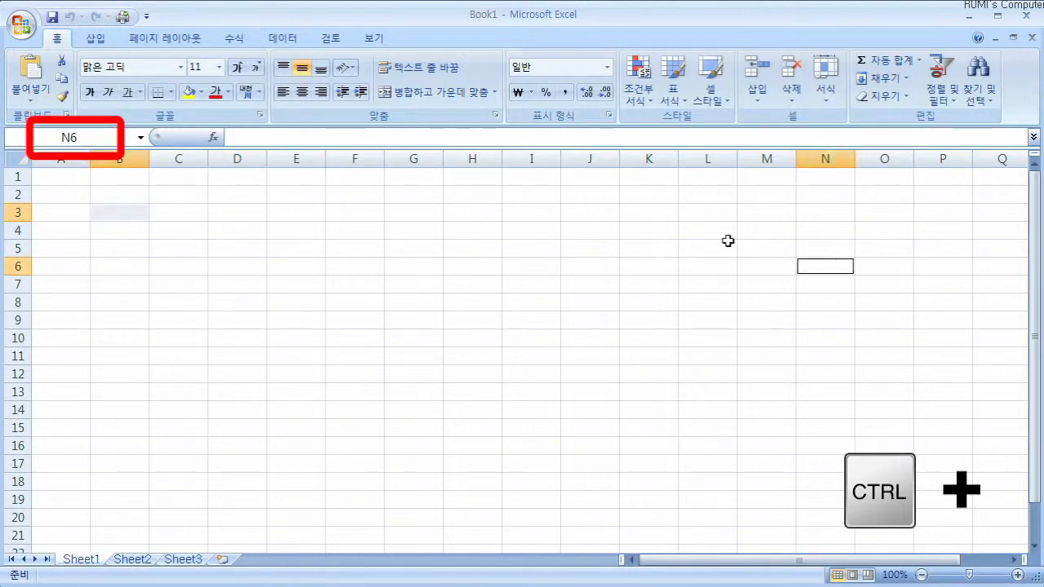
pyautogui.keyDown('ctrl'); pyautogui.click(468, 354); pyautogui.keyUp('ctrl')
pyautogui.keyDown('ctrl'); pyautogui.click(204, 389); pyautogui.keyUp('ctrl')
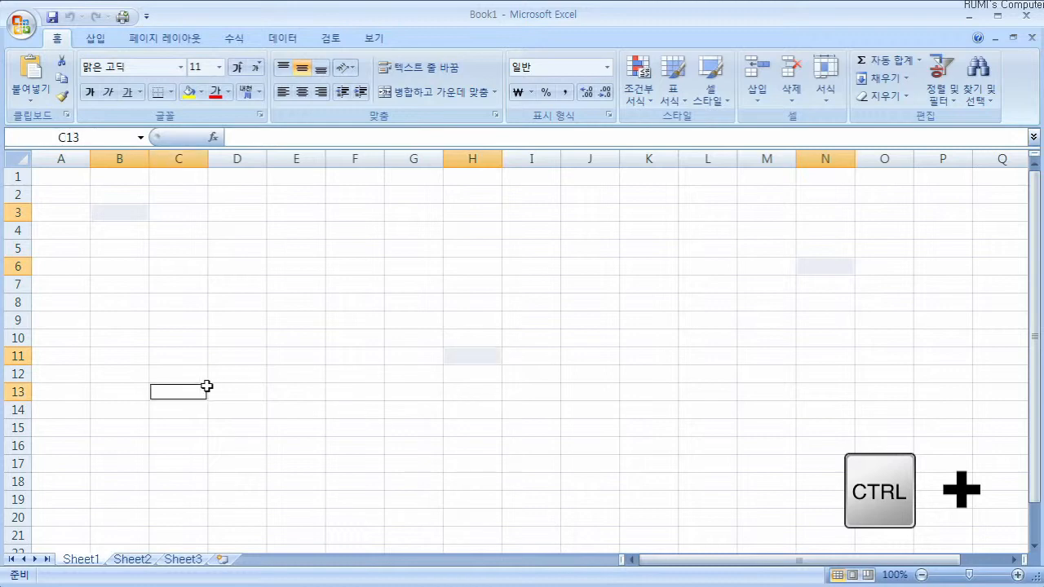
pyautogui.keyDown('ctrl'); pyautogui.click(339, 479); pyautogui.keyUp('ctrl')
pyautogui.keyDown('ctrl'); pyautogui.click(611, 480); pyautogui.keyUp('ctrl')
pyautogui.keyDown('ctrl'); pyautogui.click(827, 408); pyautogui.keyUp('ctrl')
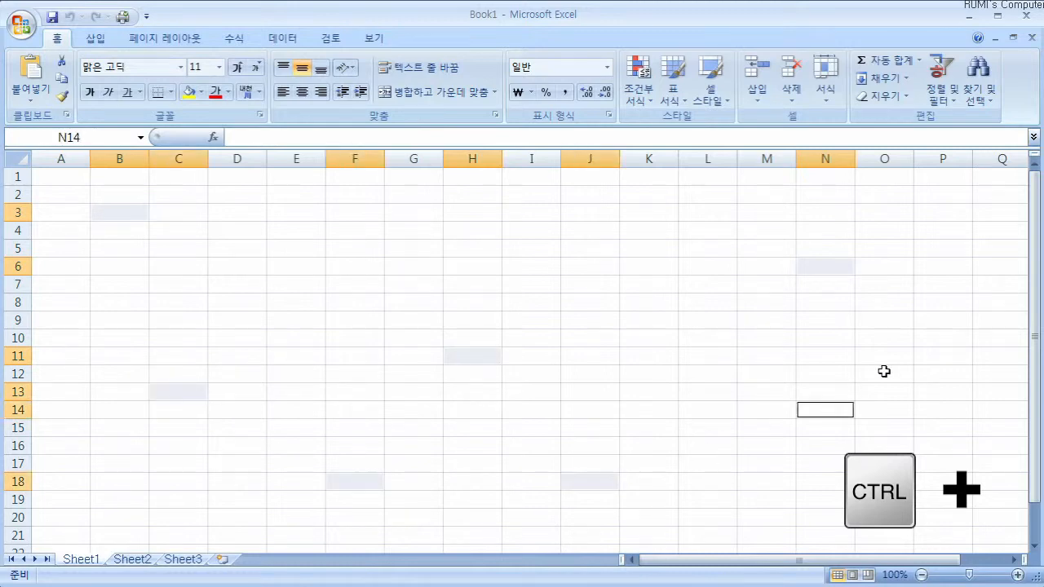
pyautogui.keyDown('ctrl'); pyautogui.click(904, 356); pyautogui.keyUp('ctrl')
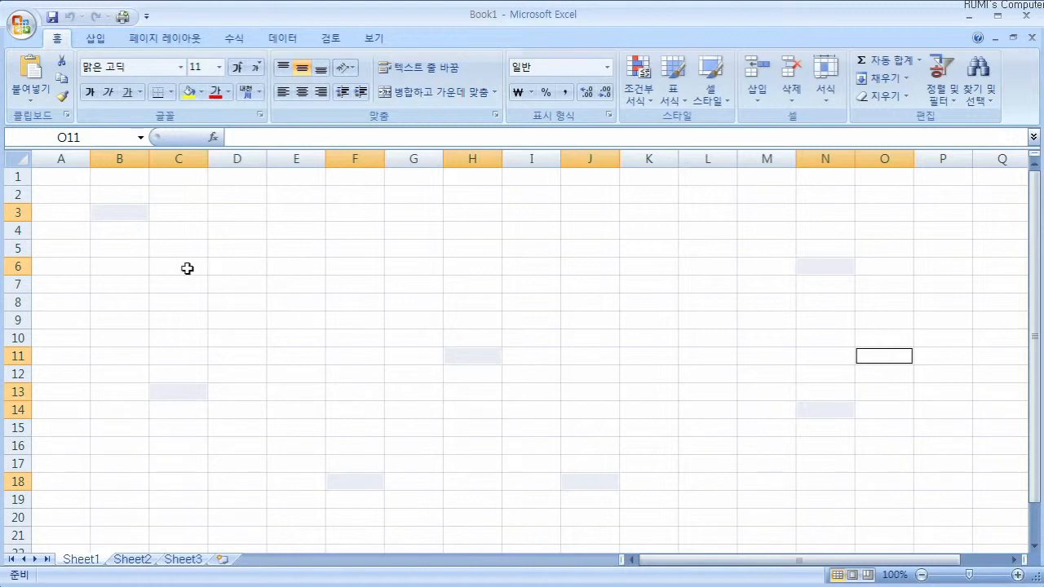
# Clear the multiple selection by selecting arbitrary single cells one after another, ending on cell D9
pyautogui.click(123, 231)
pyautogui.click(321, 343)
pyautogui.click(601, 282)
pyautogui.click(296, 248)
pyautogui.click(150, 367)
pyautogui.click(522, 430)
pyautogui.click(634, 274)
pyautogui.click(263, 276)
pyautogui.click(191, 360)
pyautogui.click(518, 429)
pyautogui.click(494, 307)
pyautogui.click(347, 251)
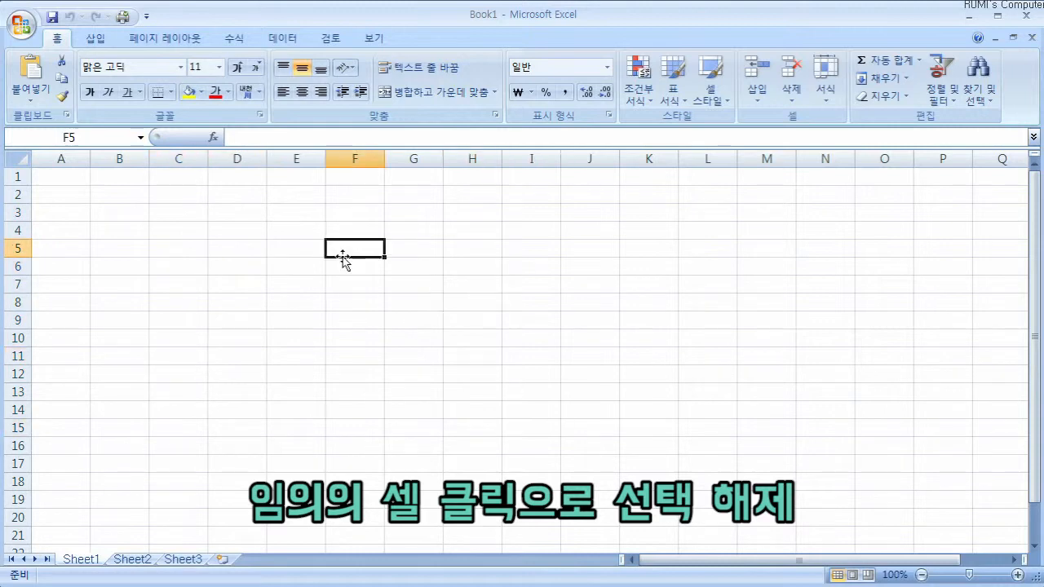
pyautogui.click(258, 321)
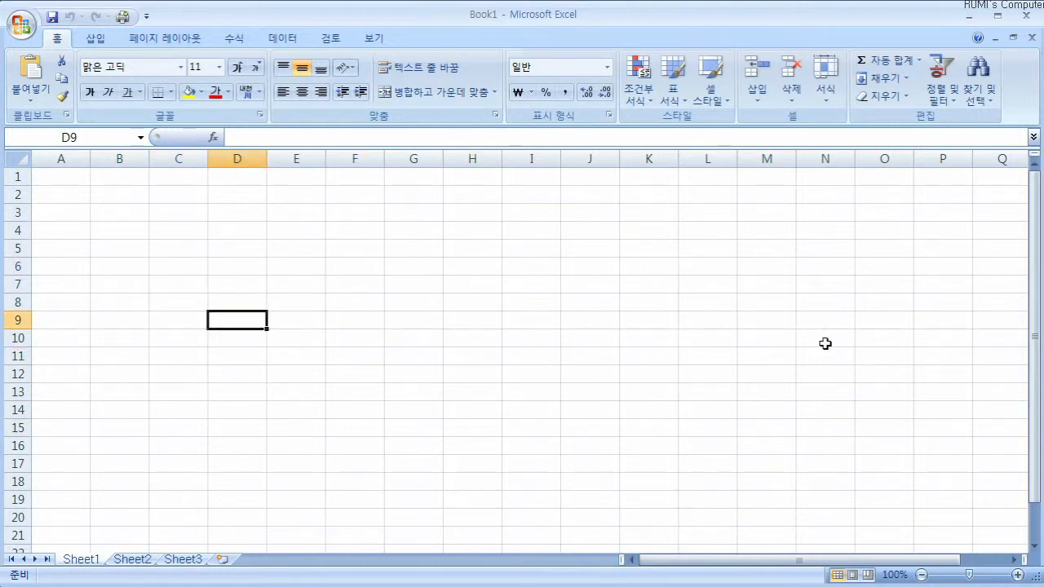
# Select the separate ranges B3:E13 and L5:O16 together, then clear the selection by selecting only cell H6
pyautogui.click(116, 214)
pyautogui.moveTo(116, 215); pyautogui.dragTo(310, 399)
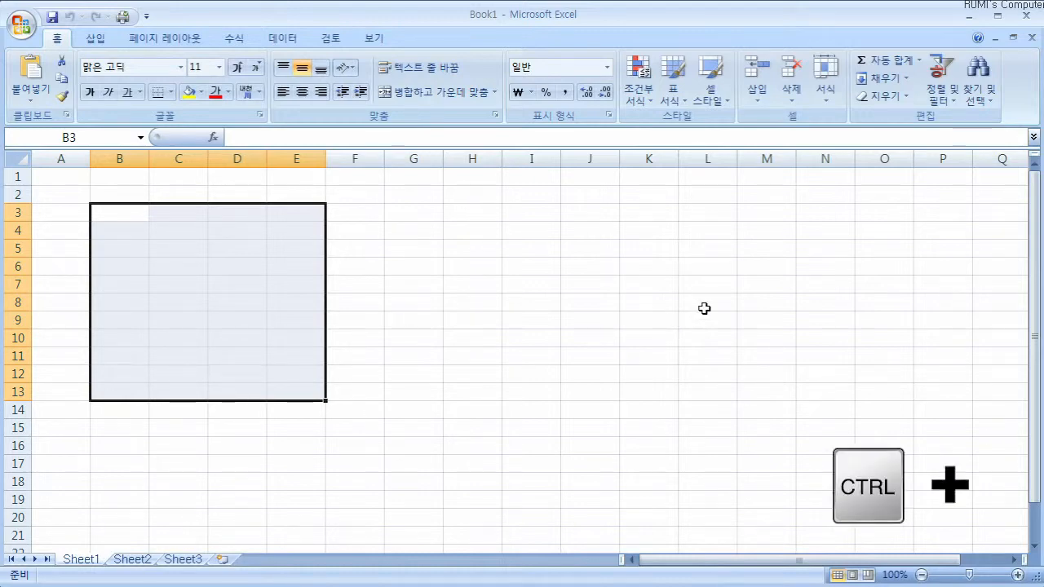
pyautogui.moveTo(707, 249)
pyautogui.mouseDown()
pyautogui.moveTo(823, 337)
pyautogui.moveTo(868, 444)
pyautogui.mouseUp()
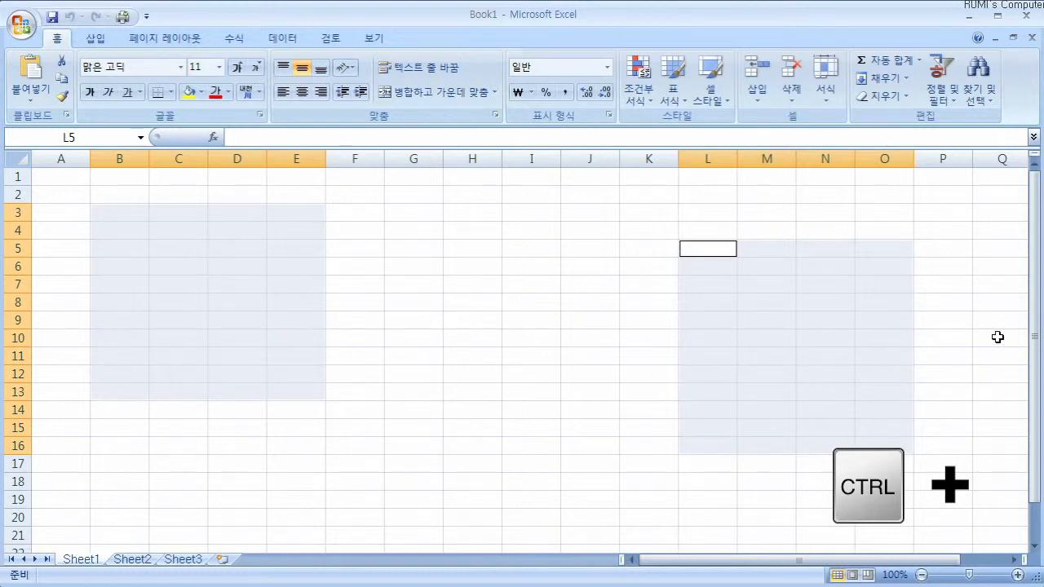
pyautogui.click(472, 271)
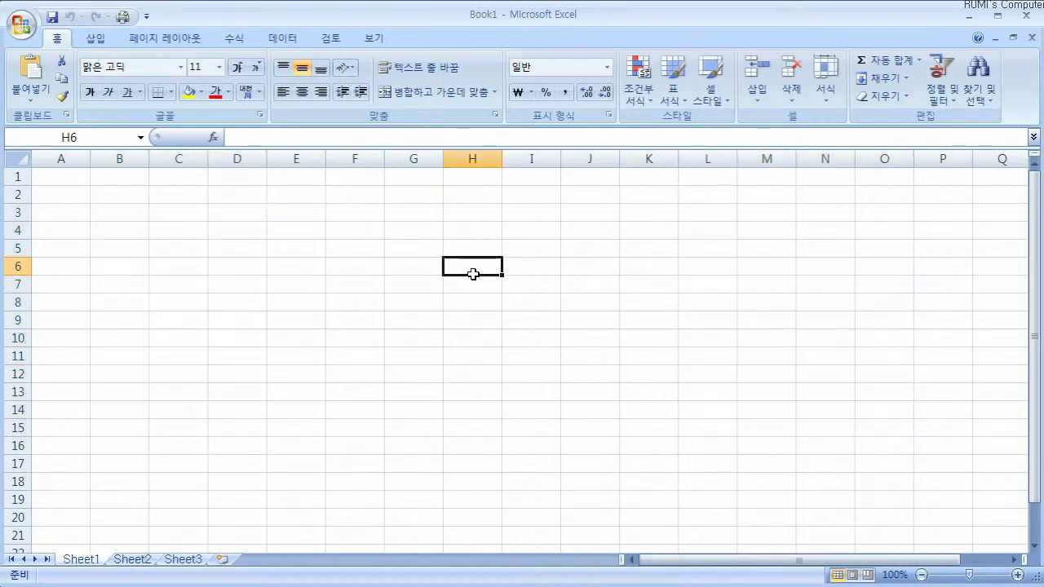
# Select a block of cells starting at B2, then clear the selection by selecting only cell G4
pyautogui.click(131, 195)
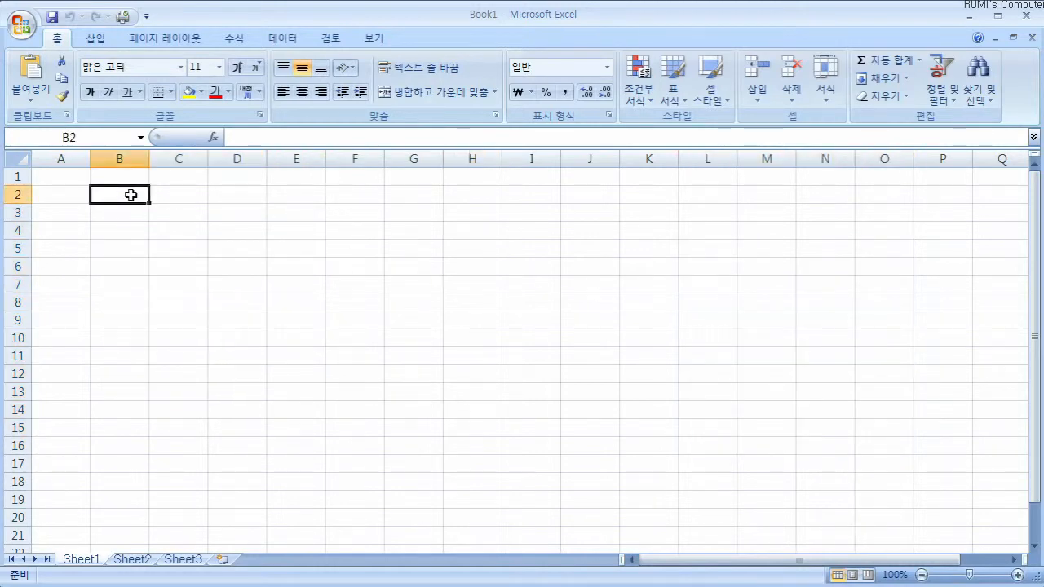
pyautogui.moveTo(117, 195); pyautogui.dragTo(554, 229)
pyautogui.click(395, 230)
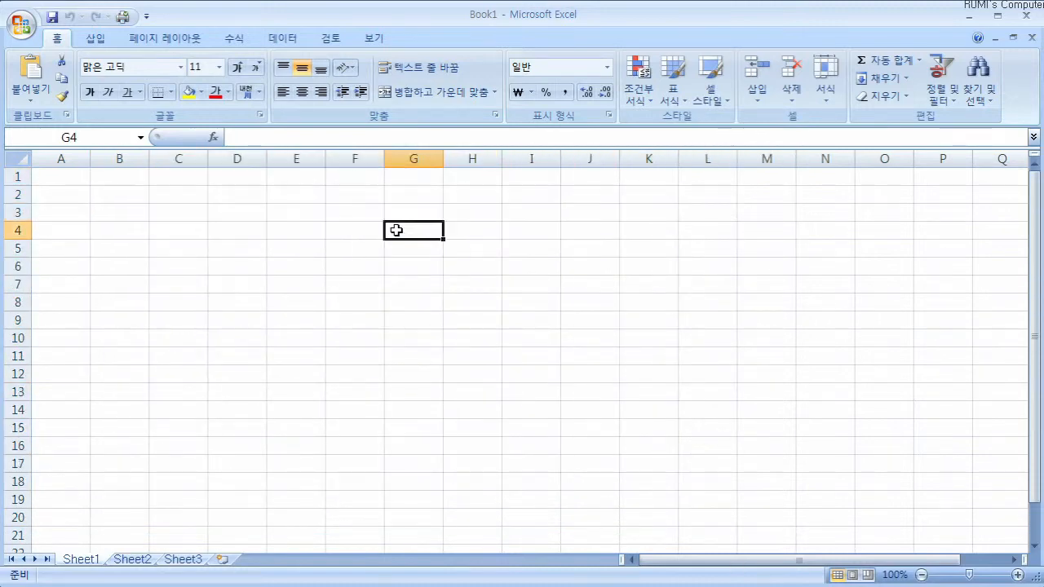
# Select the large range B2:O230 using B2 as the start cell and O230 as the end cell
pyautogui.click(117, 193)
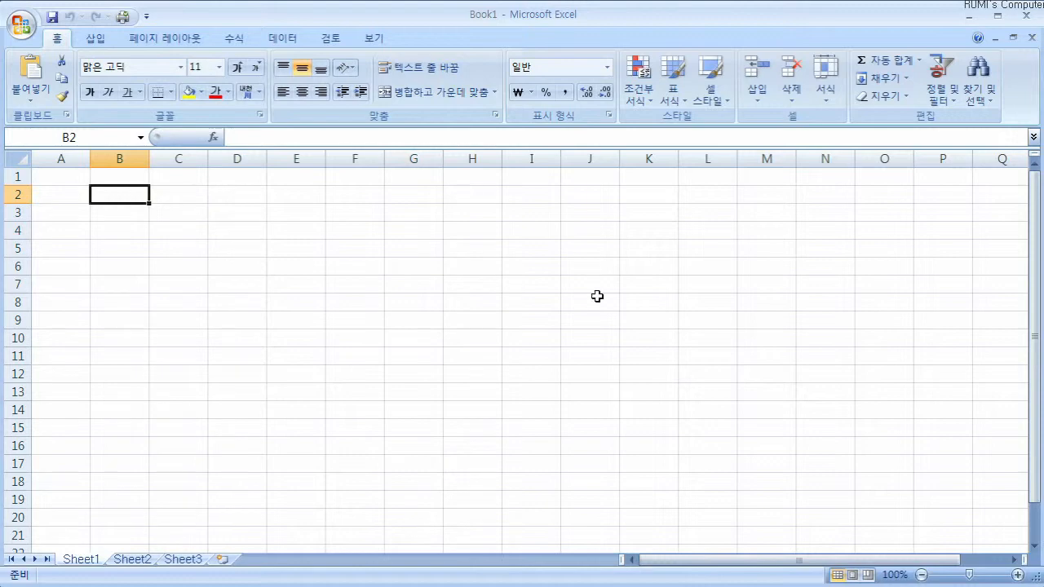
pyautogui.scroll(-20, 609, 305)
pyautogui.scroll(-20, 736, 356)
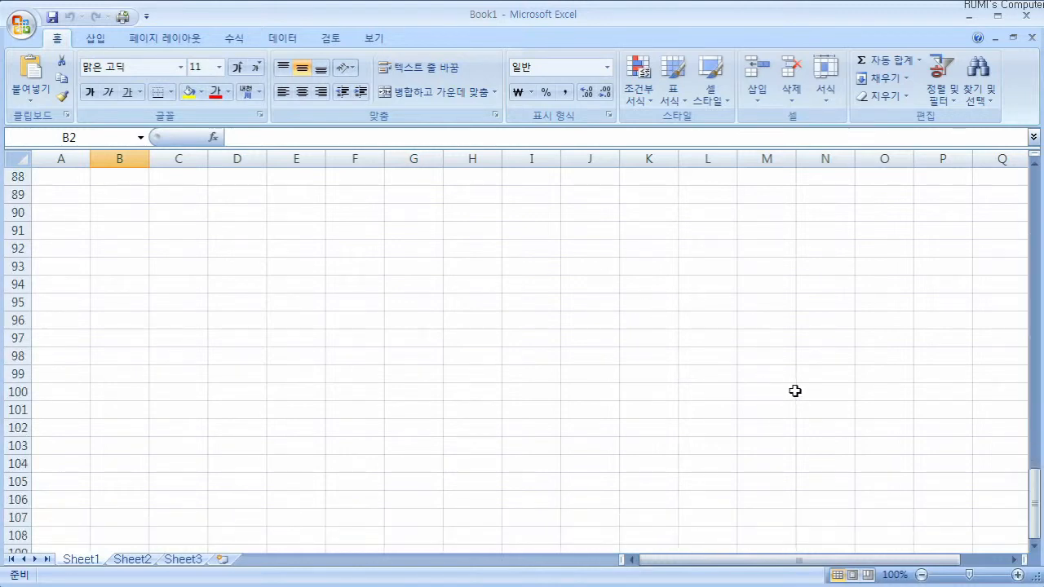
pyautogui.scroll(-13, 858, 445)
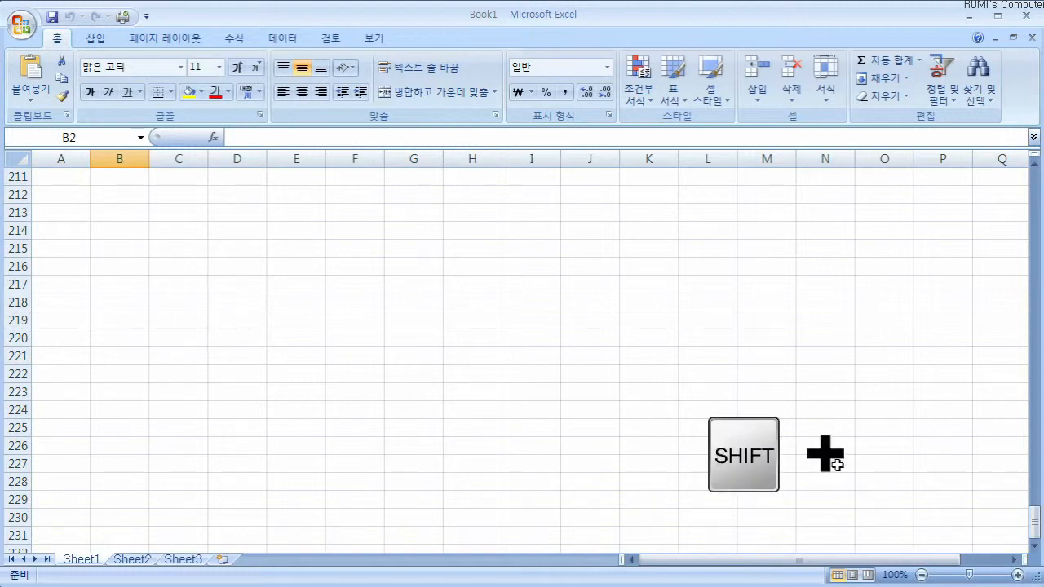
pyautogui.keyDown('shift'); pyautogui.click(877, 514); pyautogui.keyUp('shift')
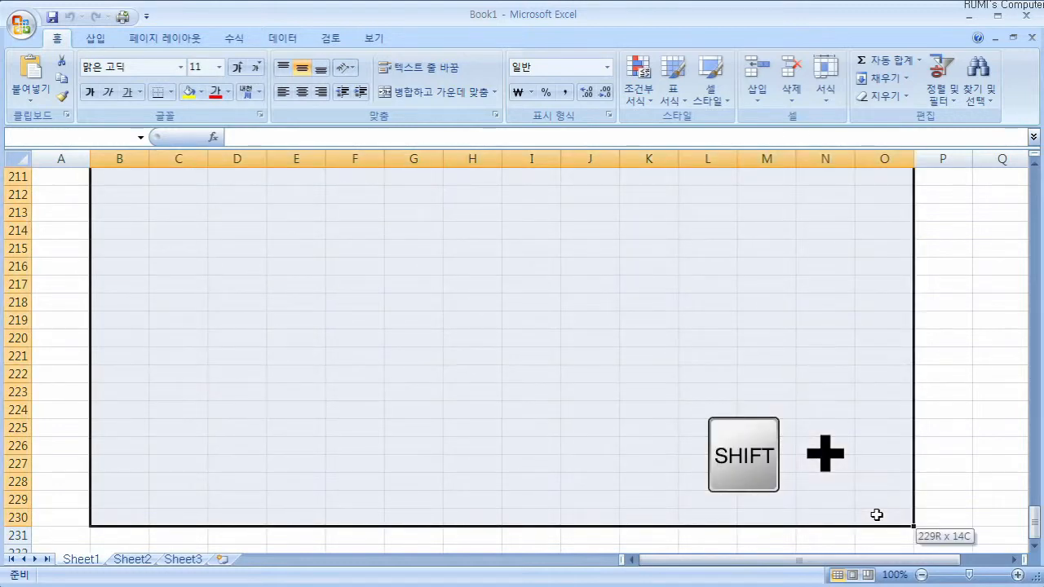
# Examine the extent of the large selected range from its first row to its last row and back
pyautogui.moveTo(1034, 523); pyautogui.dragTo(1037, 186)
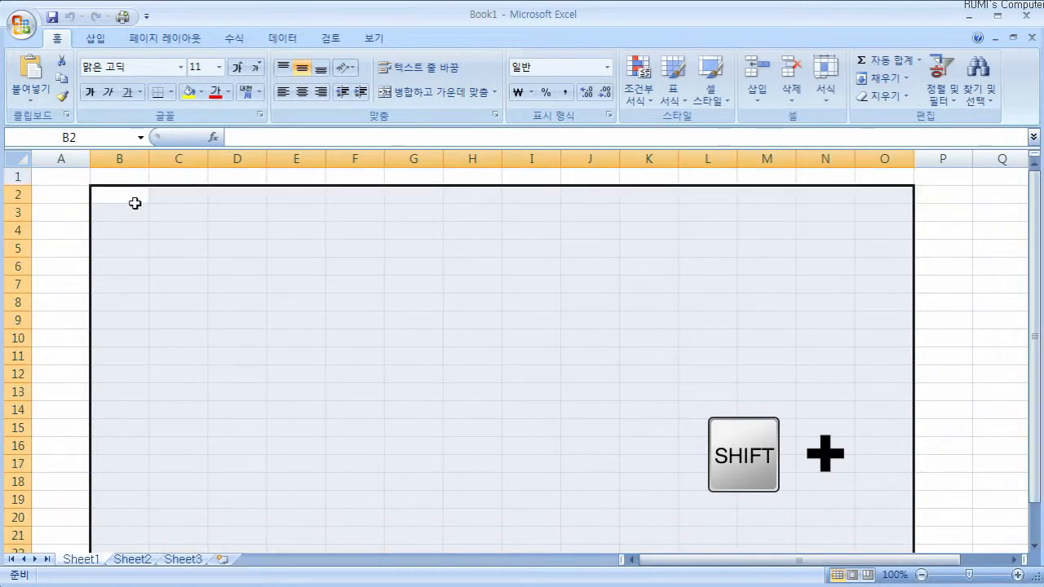
pyautogui.moveTo(1034, 253); pyautogui.dragTo(1036, 341)
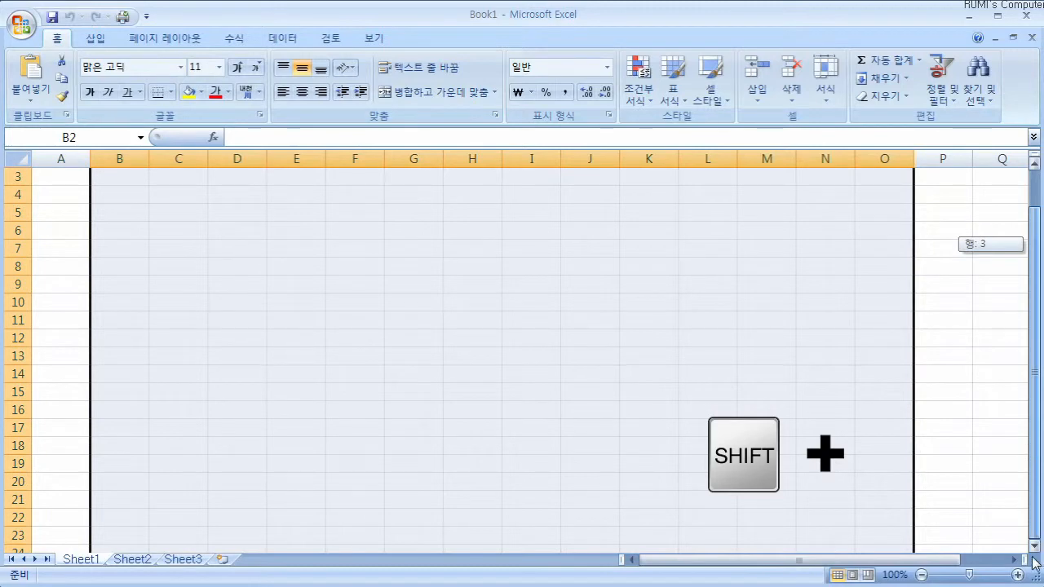
pyautogui.moveTo(1036, 563); pyautogui.dragTo(1035, 561)
pyautogui.moveTo(1035, 285); pyautogui.dragTo(1038, 522)
pyautogui.scroll(-20, 847, 487)
pyautogui.scroll(-20, 901, 468)
pyautogui.scroll(3, 891, 508)
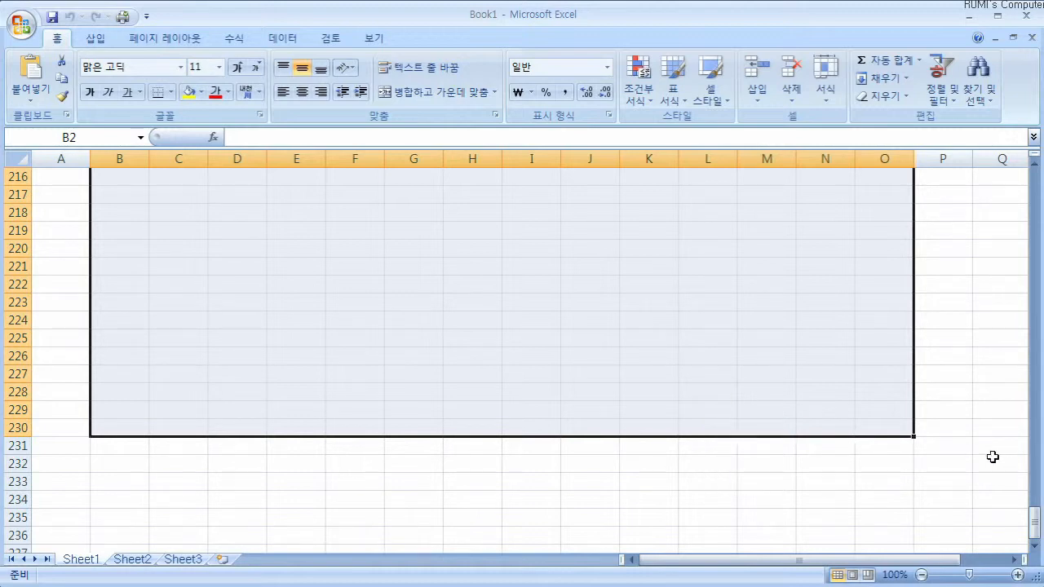
pyautogui.moveTo(1032, 531); pyautogui.dragTo(1034, 176)
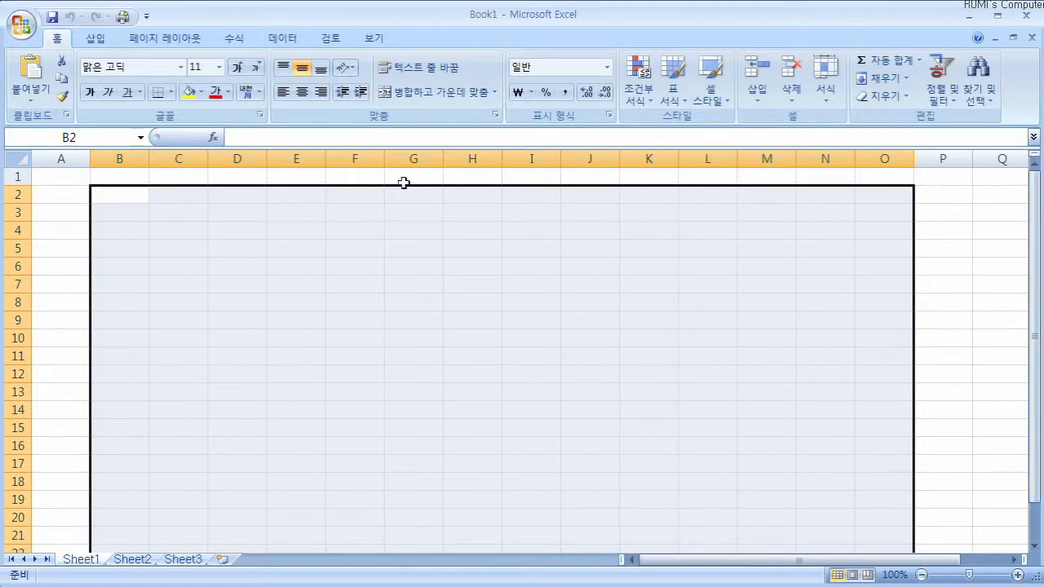
# Clear the large range selection by selecting several single cells in turn, ending on cell E8
pyautogui.click(457, 371)
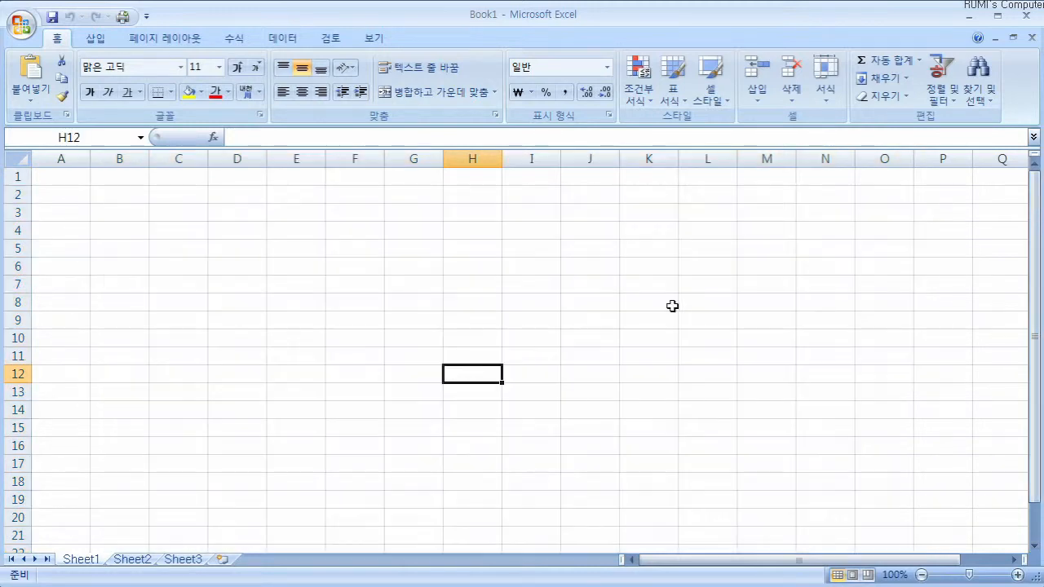
pyautogui.click(689, 301)
pyautogui.click(207, 373)
pyautogui.click(453, 440)
pyautogui.click(373, 307)
pyautogui.click(292, 302)
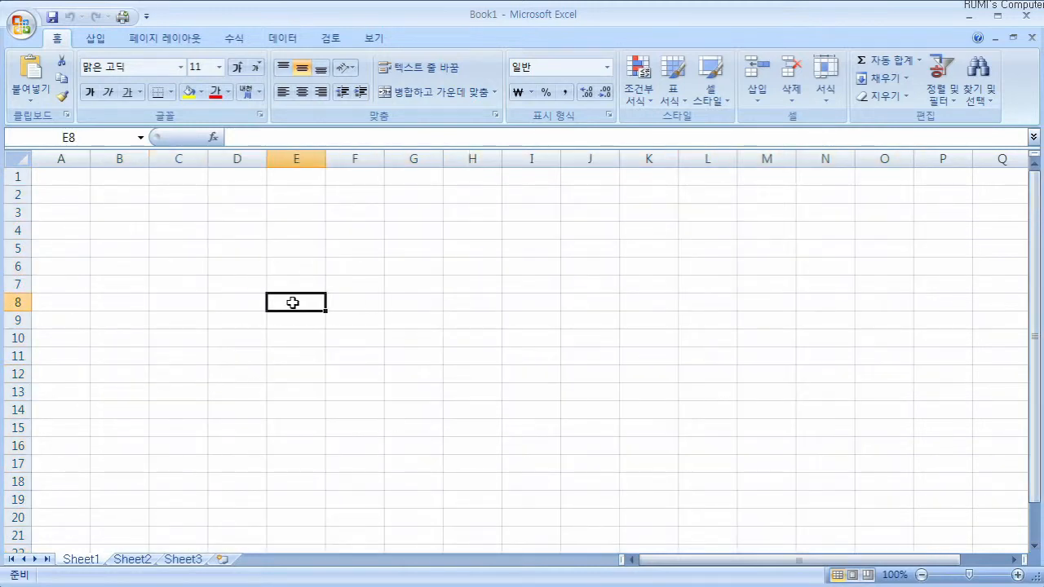
# Select the range C5:J17 by setting C5 as the start cell and extending the selection to J17
pyautogui.click(178, 250)
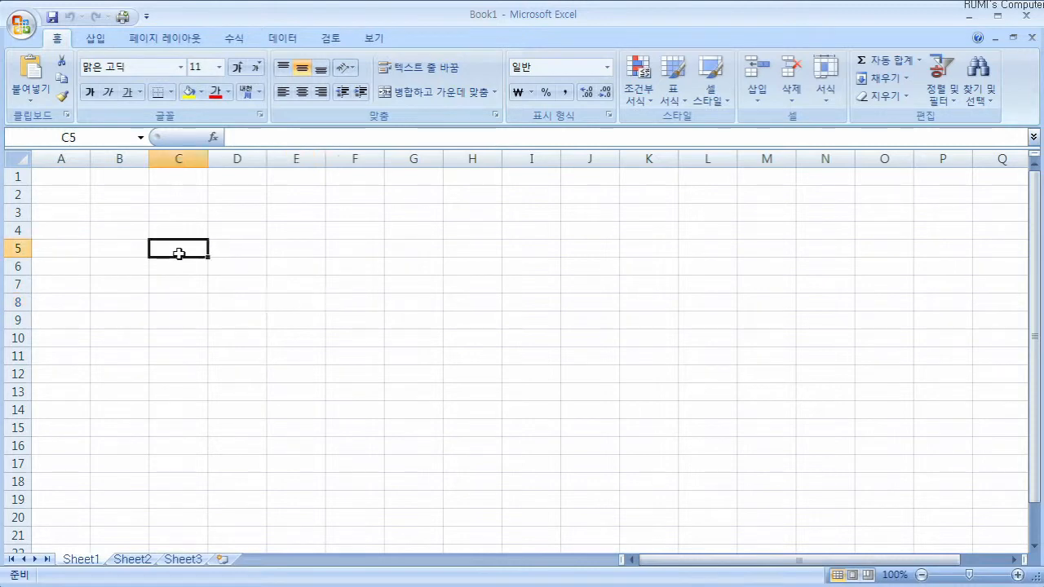
pyautogui.press('shift')
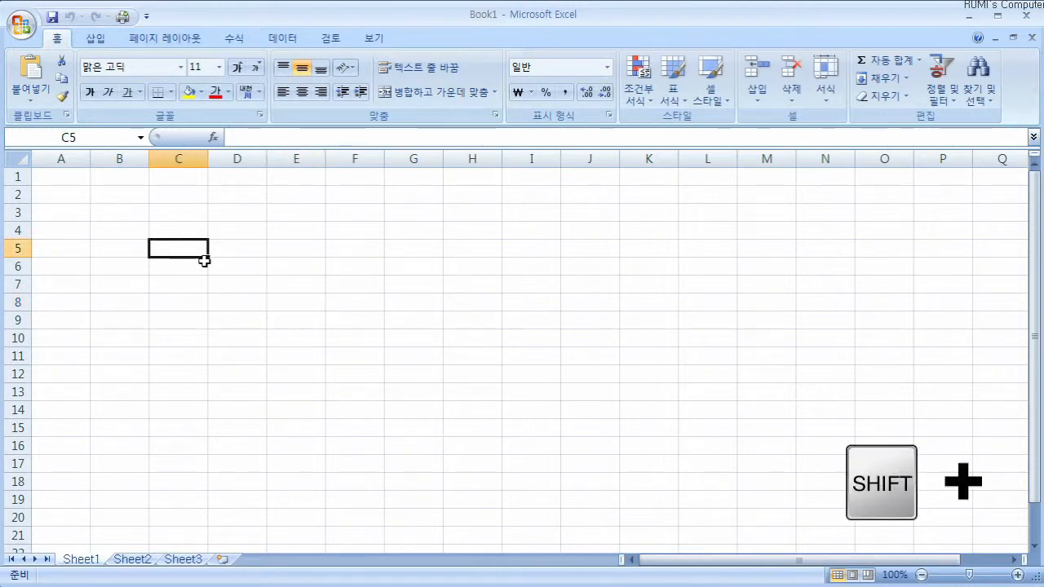
pyautogui.keyDown('shift'); pyautogui.click(592, 463); pyautogui.keyUp('shift')
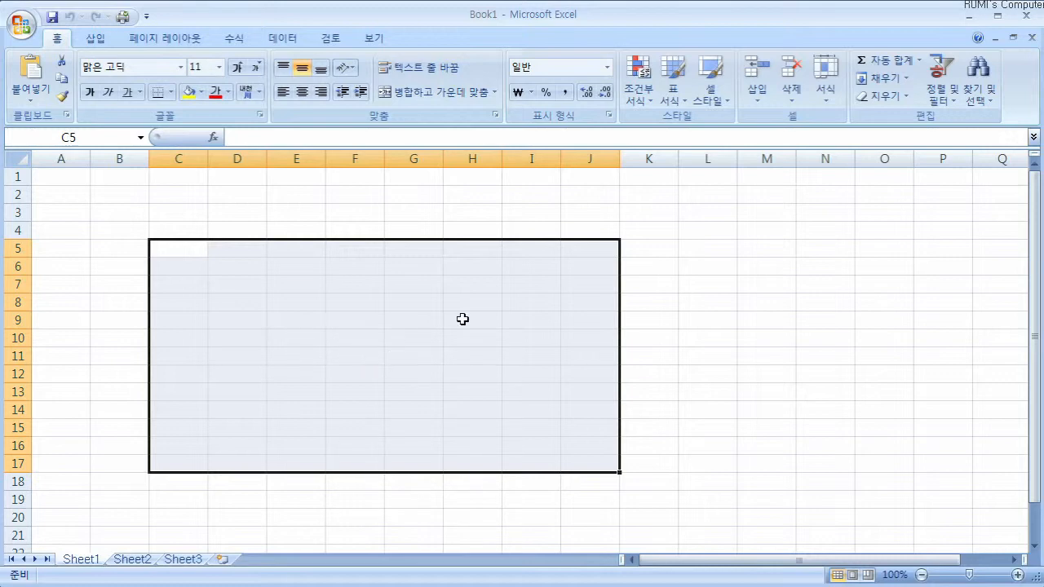
# Clear the C5:J17 selection at cell L11, and select the whole of row 5 followed by the whole of column C
pyautogui.click(723, 358)
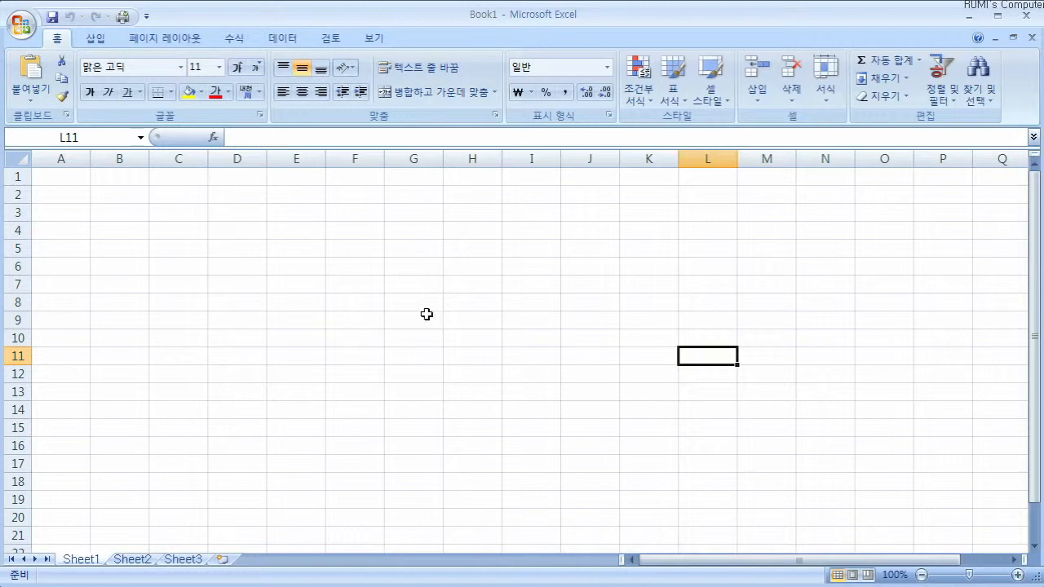
pyautogui.click(19, 248)
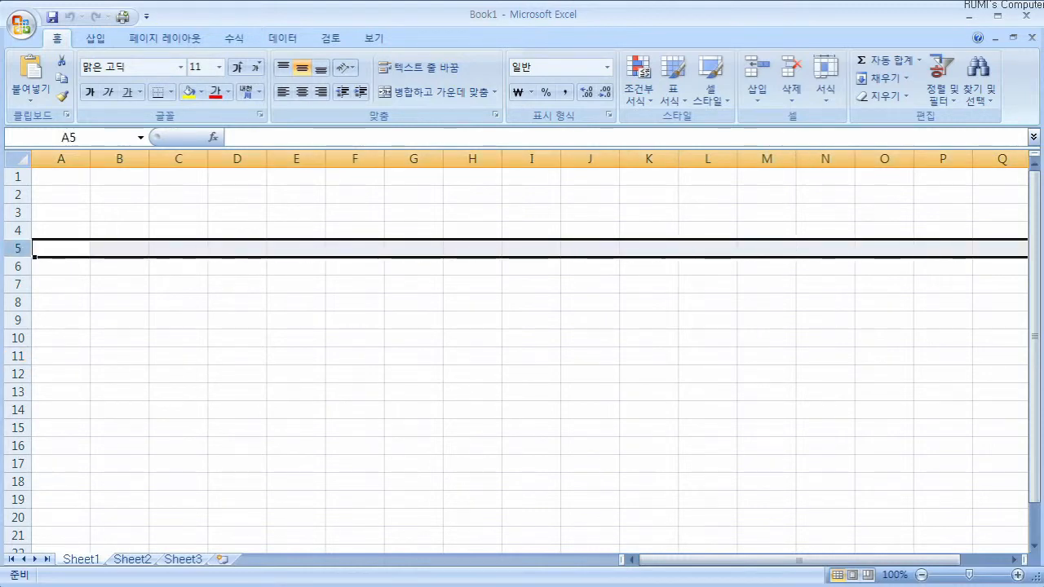
pyautogui.moveTo(663, 560); pyautogui.dragTo(575, 559)
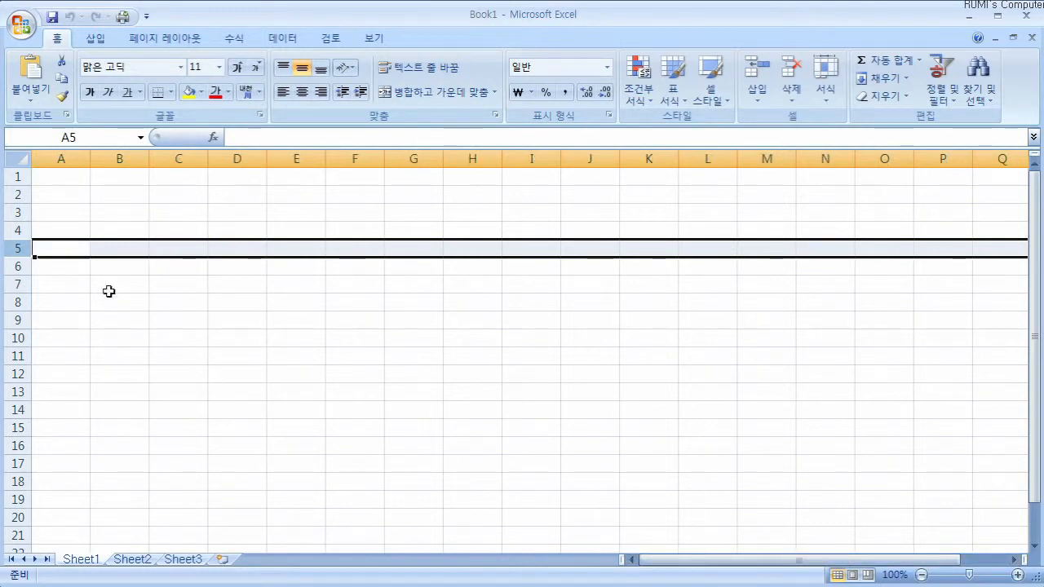
pyautogui.click(180, 151)
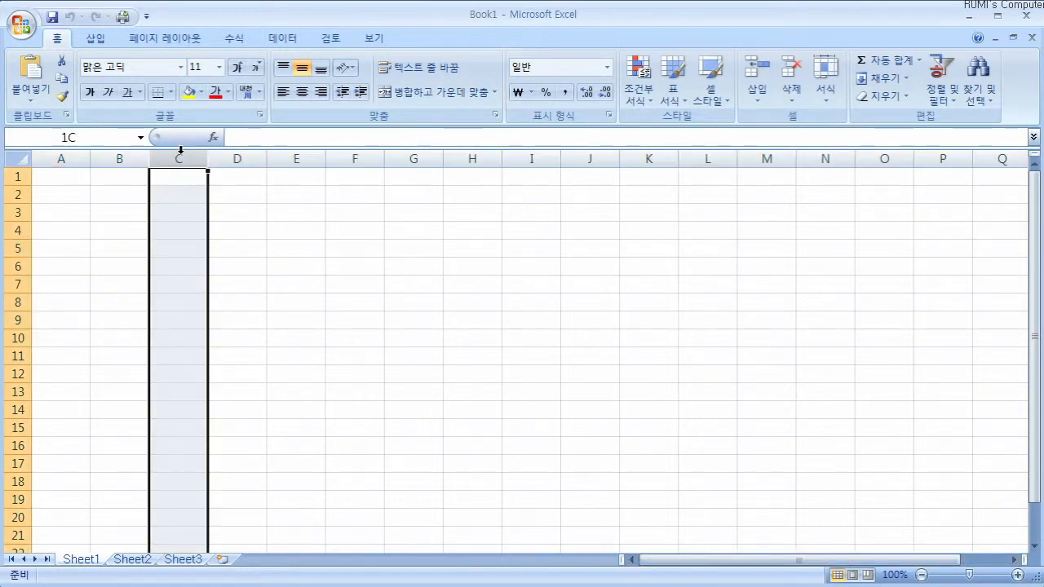
# Select the entire rows 7, 11 and 15 one after another
pyautogui.click(11, 284)
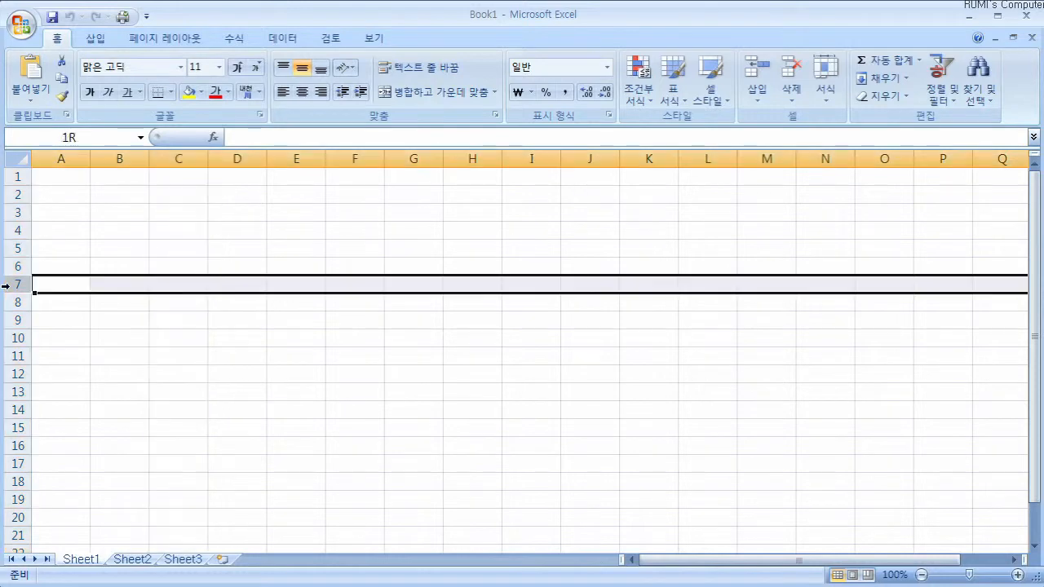
pyautogui.click(11, 355)
pyautogui.click(11, 427)
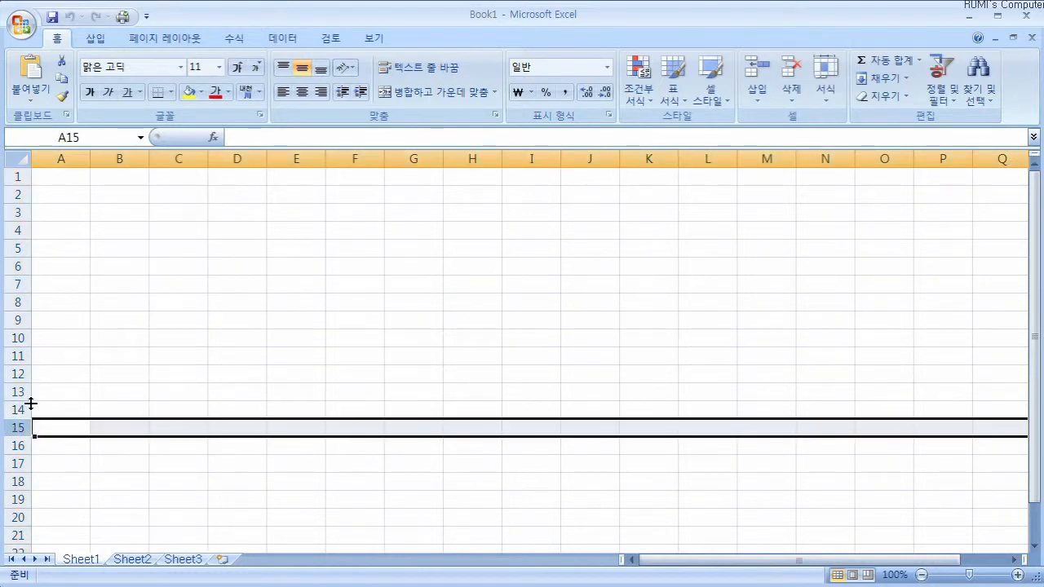
# Select the entire columns D, E, F and G one after another, and clear the selection at cell F7
pyautogui.click(243, 157)
pyautogui.click(297, 158)
pyautogui.click(354, 159)
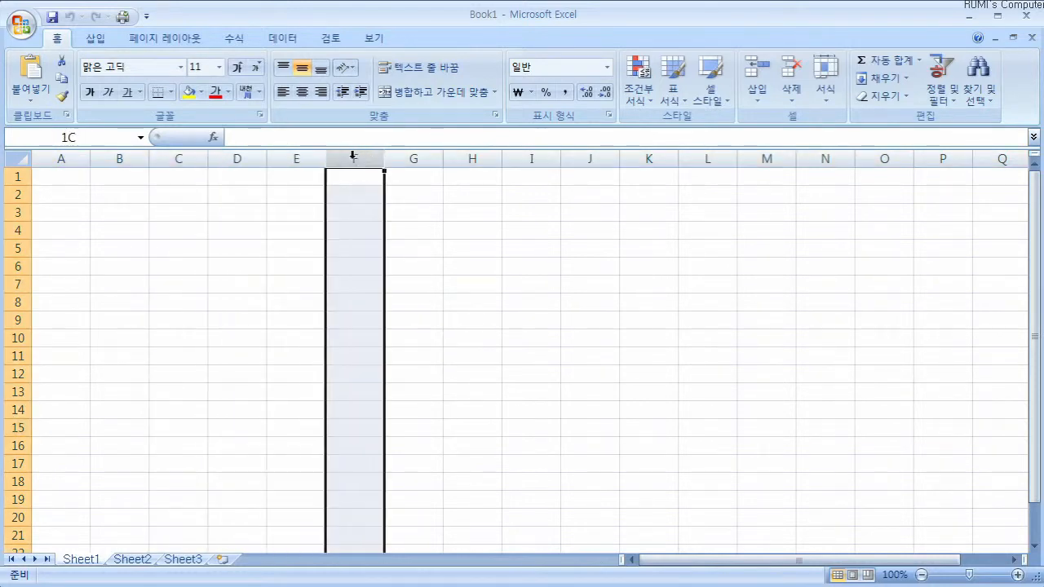
pyautogui.click(413, 157)
pyautogui.click(341, 282)
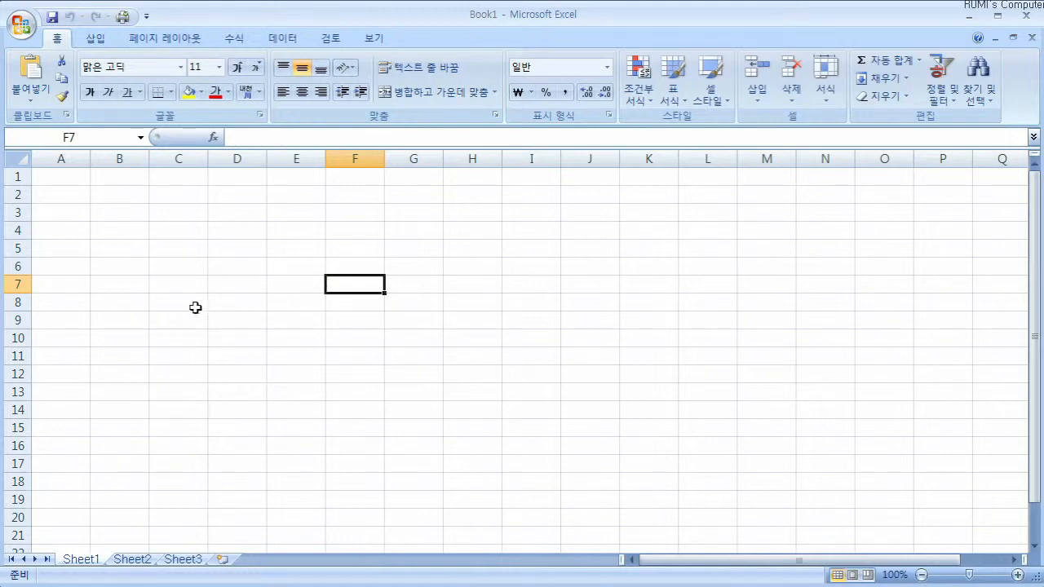
# Select the adjacent columns B:I, B:O and B:M in turn, clearing the selections at cells E9, C3 and B3
pyautogui.moveTo(122, 155); pyautogui.dragTo(538, 156)
pyautogui.click(302, 318)
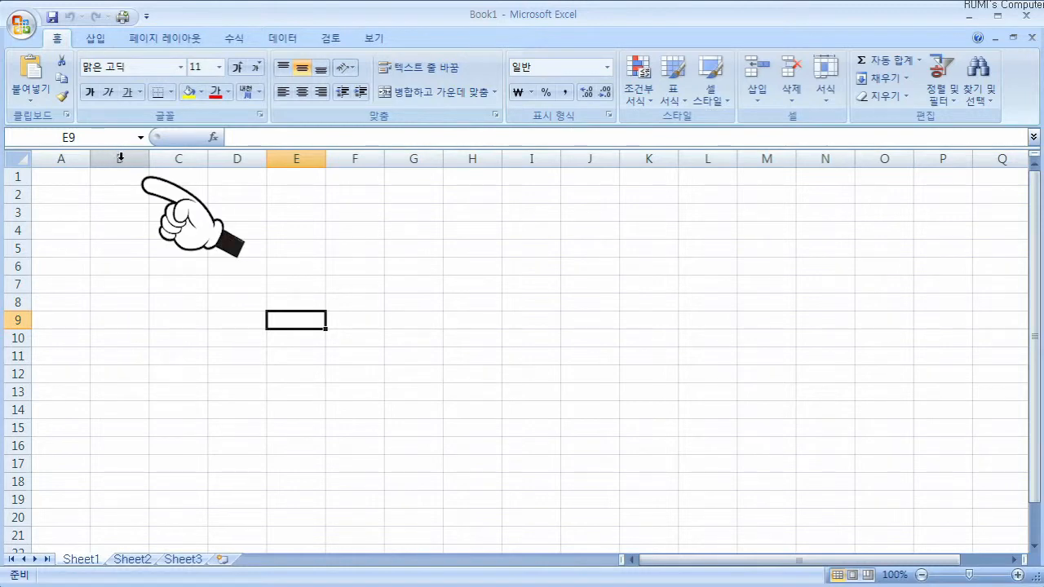
pyautogui.moveTo(119, 158); pyautogui.dragTo(871, 154)
pyautogui.click(179, 208)
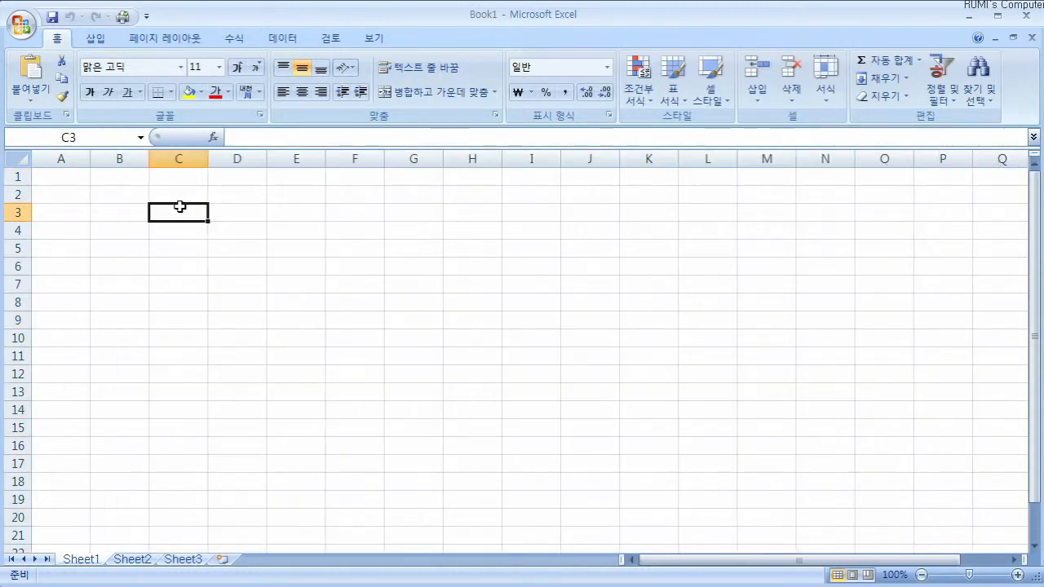
pyautogui.moveTo(119, 158); pyautogui.dragTo(748, 157)
pyautogui.click(114, 208)
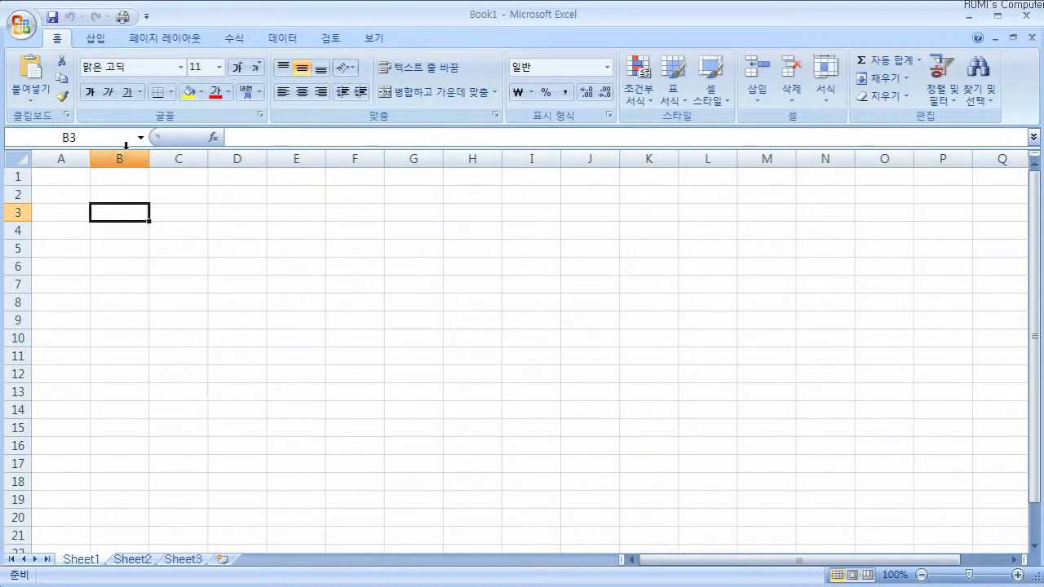
# Select the adjacent columns B through L, and replace that selection with columns B through M
pyautogui.moveTo(126, 145); pyautogui.dragTo(119, 175)
pyautogui.moveTo(119, 158); pyautogui.dragTo(712, 158)
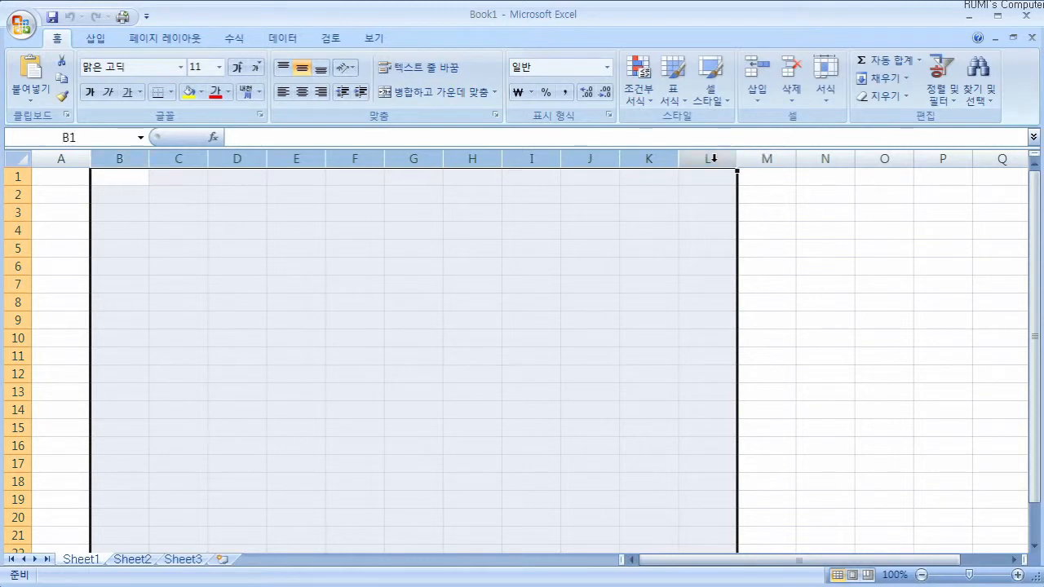
pyautogui.moveTo(129, 159); pyautogui.dragTo(782, 158)
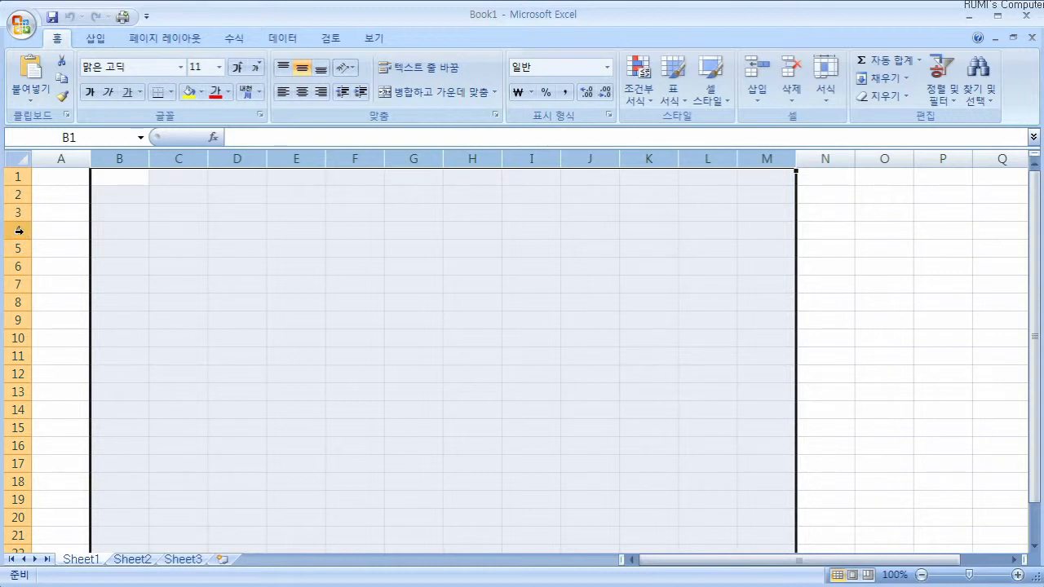
# Select rows 4 through 19, rows 4 through 17 and columns B through L in turn, and clear the selection at cell D7
pyautogui.moveTo(17, 230); pyautogui.dragTo(18, 501)
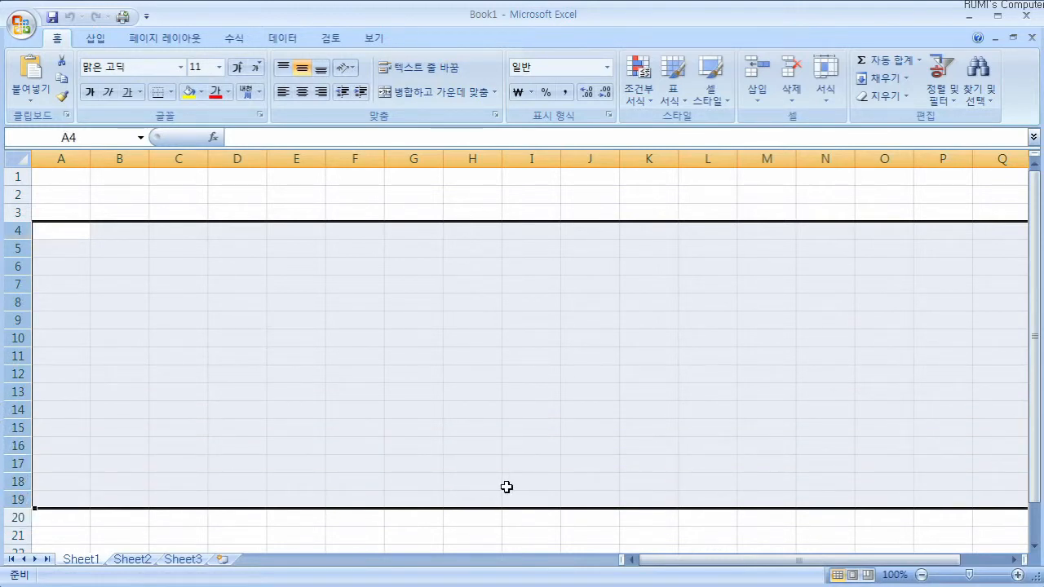
pyautogui.moveTo(18, 230); pyautogui.dragTo(18, 469)
pyautogui.moveTo(107, 158); pyautogui.dragTo(700, 159)
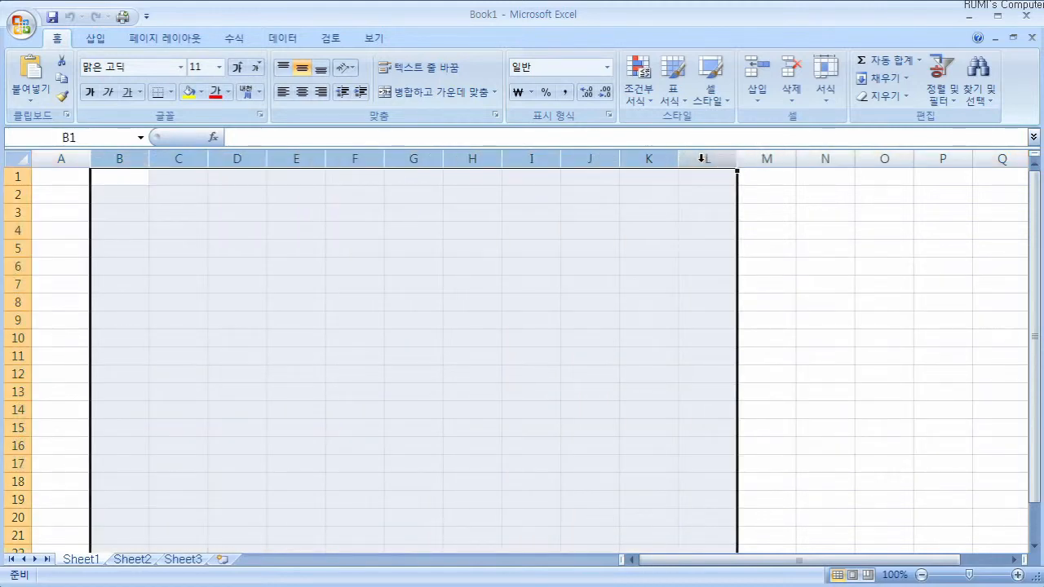
pyautogui.click(235, 291)
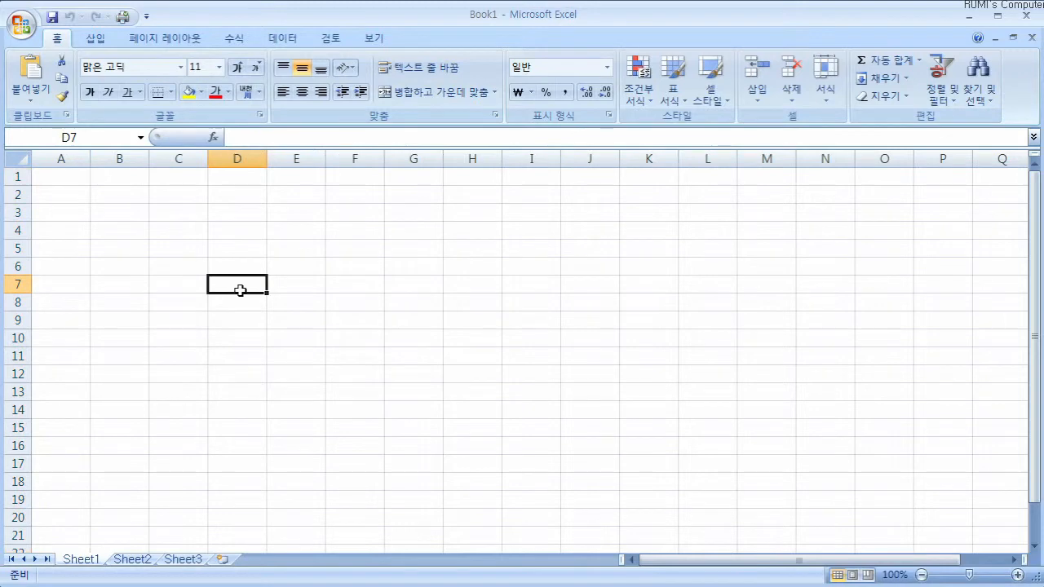
# Select the non-adjacent columns B, G, K, O, M and I together as one multiple selection
pyautogui.click(121, 159)
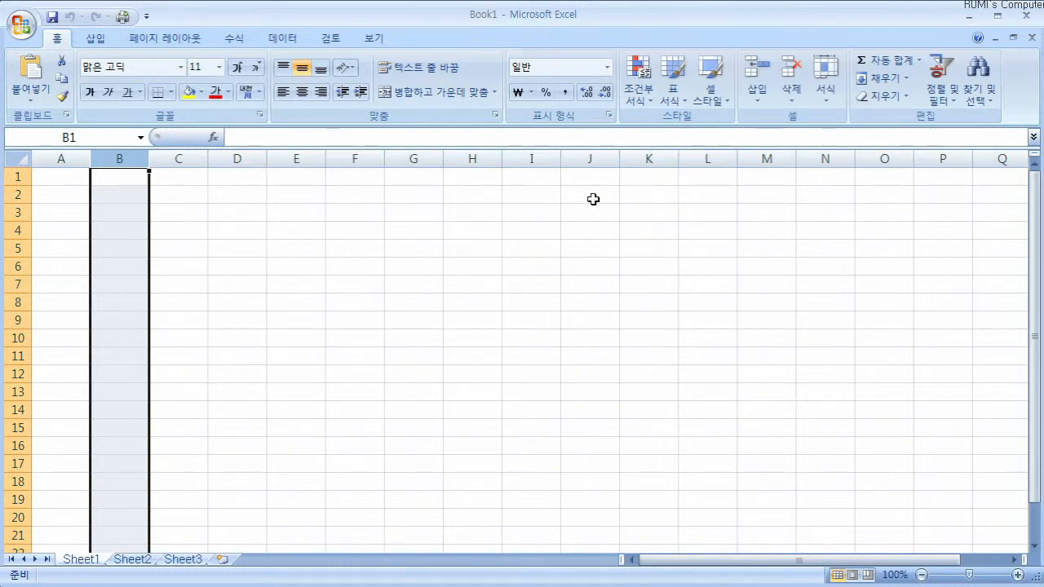
pyautogui.keyDown('ctrl'); pyautogui.click(422, 158); pyautogui.keyUp('ctrl')
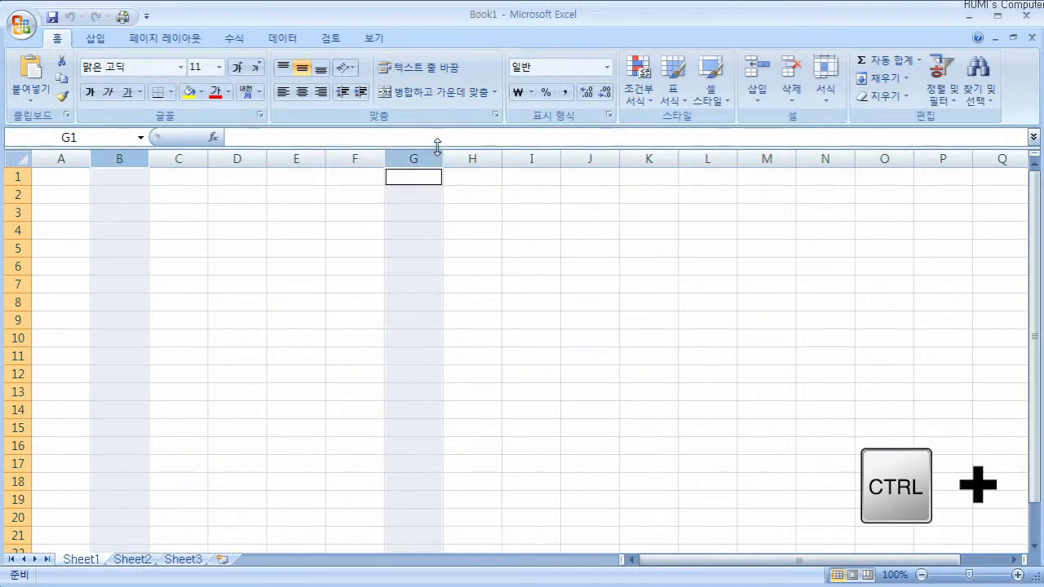
pyautogui.keyDown('ctrl'); pyautogui.click(645, 150); pyautogui.keyUp('ctrl')
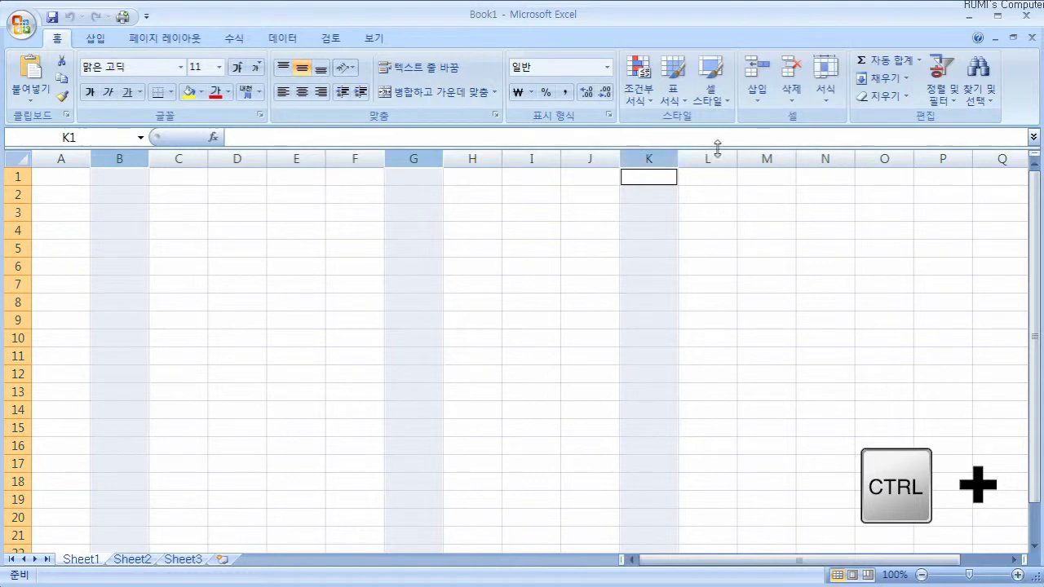
pyautogui.keyDown('ctrl'); pyautogui.click(892, 152); pyautogui.keyUp('ctrl')
pyautogui.keyDown('ctrl'); pyautogui.click(749, 150); pyautogui.keyUp('ctrl')
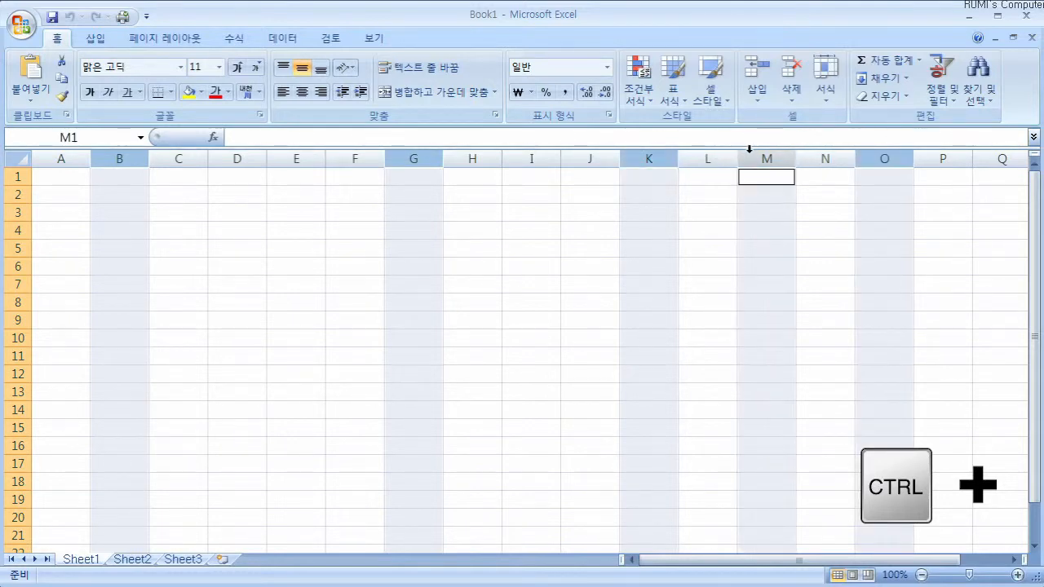
pyautogui.keyDown('ctrl'); pyautogui.click(532, 150); pyautogui.keyUp('ctrl')
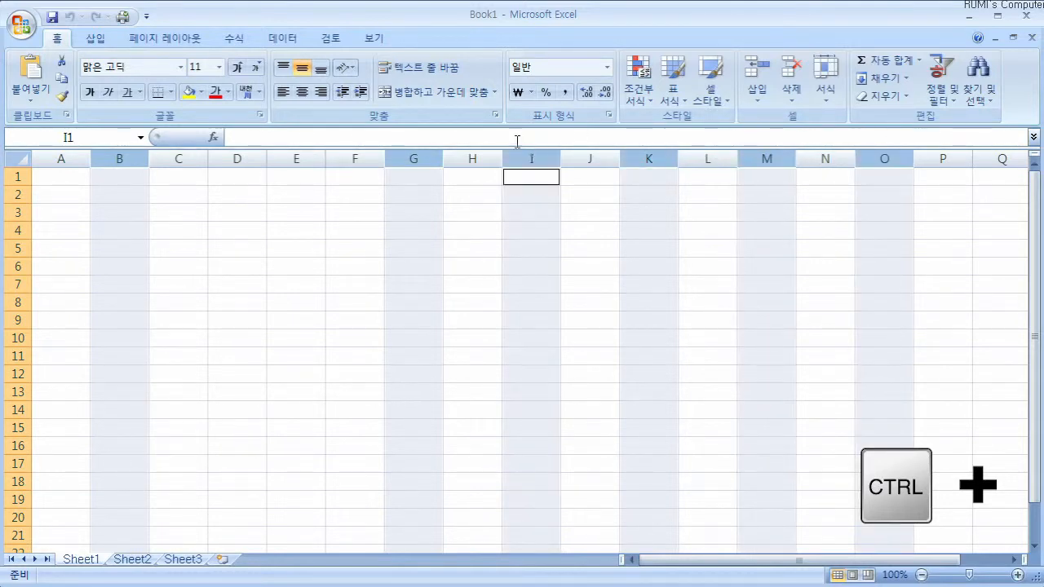
# Add the non-adjacent rows 4, 9 and 16 to the selected columns, and clear the whole selection with a single cell
pyautogui.keyDown('ctrl'); pyautogui.click(14, 230); pyautogui.keyUp('ctrl')
pyautogui.keyDown('ctrl'); pyautogui.click(12, 322); pyautogui.keyUp('ctrl')
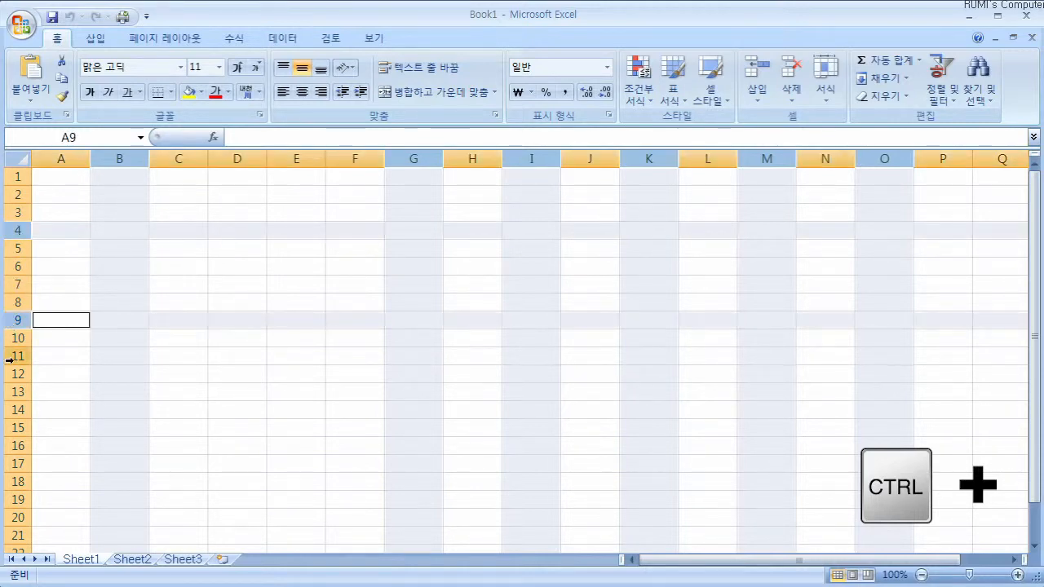
pyautogui.keyDown('ctrl'); pyautogui.click(13, 445); pyautogui.keyUp('ctrl')
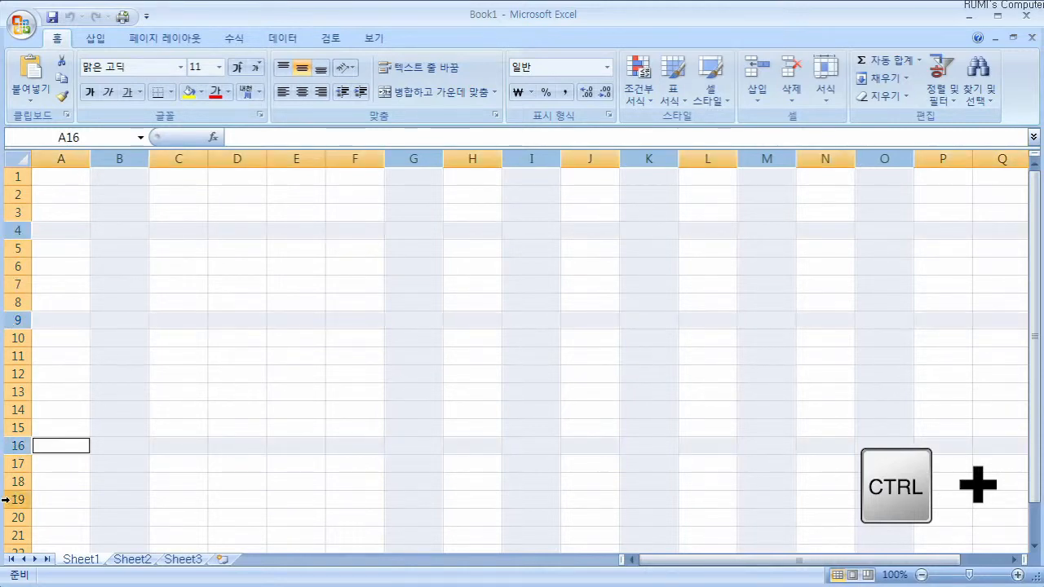
pyautogui.click(337, 367)
# Select columns B through H together with rows 7 through 14, and clear the combined selection at cell E6
pyautogui.click(125, 154)
pyautogui.moveTo(125, 154); pyautogui.dragTo(461, 156)
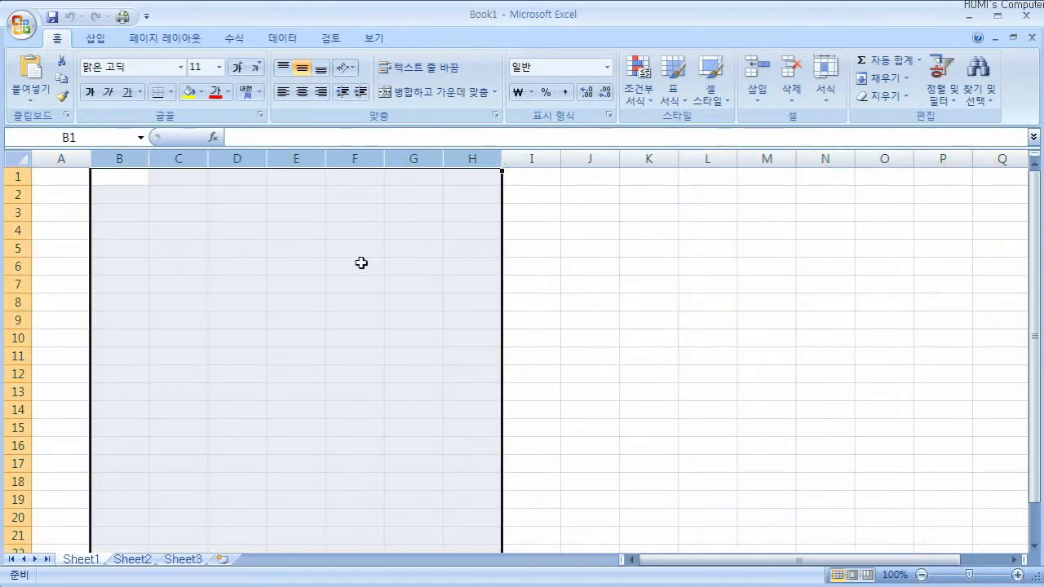
pyautogui.moveTo(16, 283); pyautogui.dragTo(17, 430)
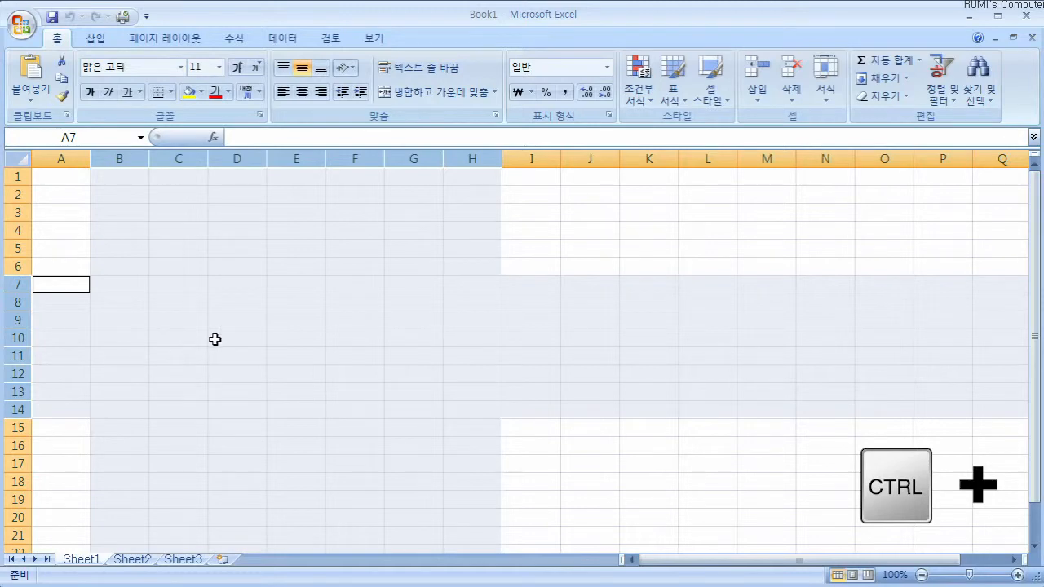
pyautogui.click(310, 269)
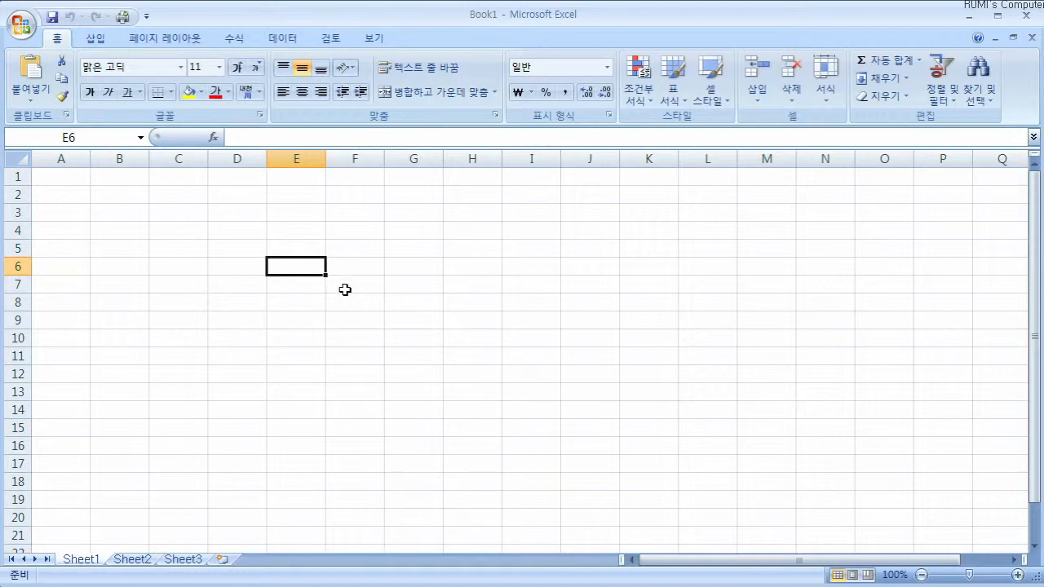
# Select columns B through S using B as the start column and S as the end column, and clear the selection at cell E12
pyautogui.click(122, 159)
pyautogui.moveTo(668, 563); pyautogui.dragTo(709, 563)
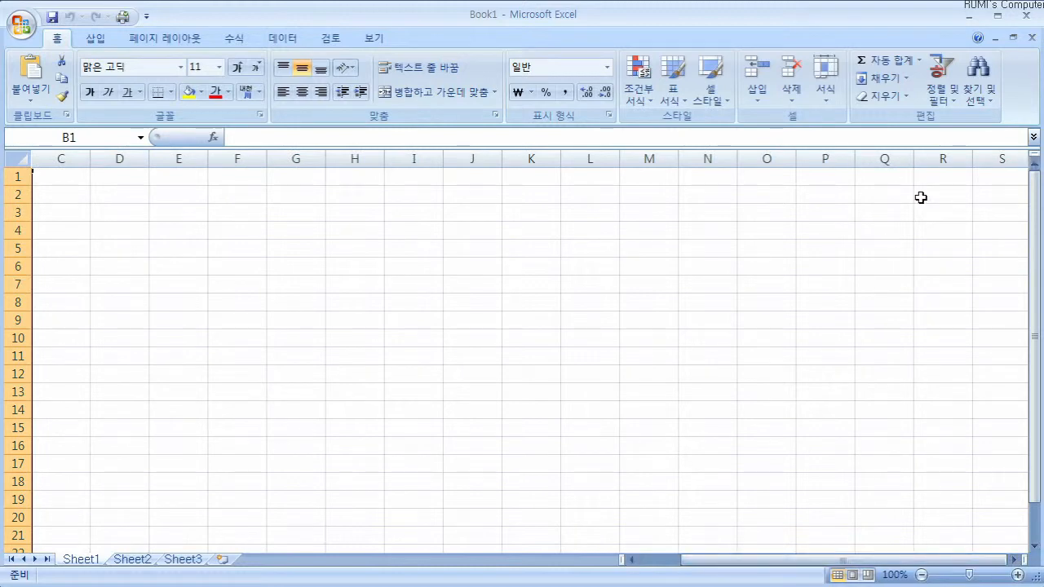
pyautogui.keyDown('shift'); pyautogui.click(1012, 159); pyautogui.keyUp('shift')
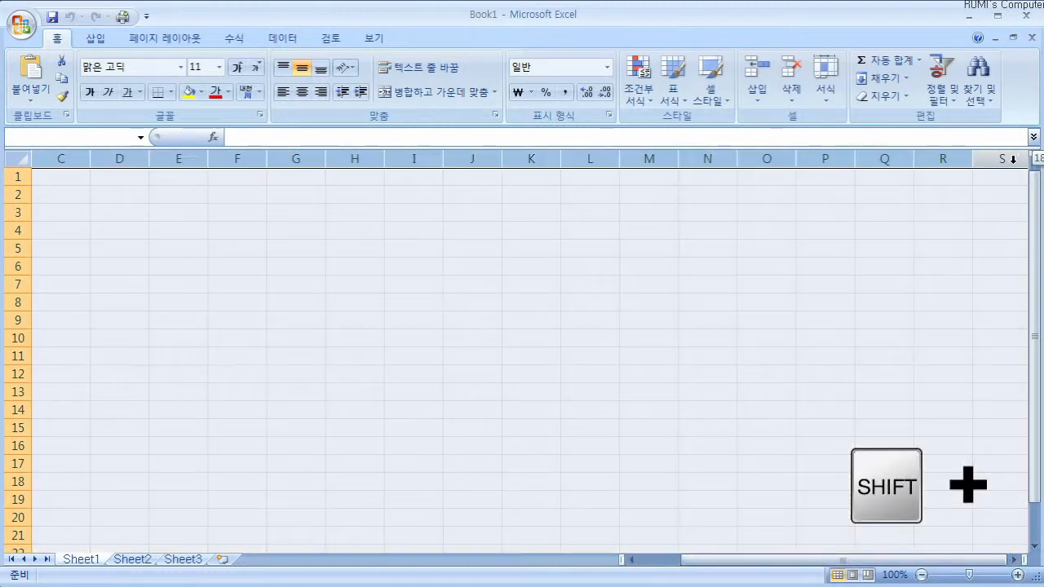
pyautogui.moveTo(854, 563); pyautogui.dragTo(752, 562)
pyautogui.click(285, 371)
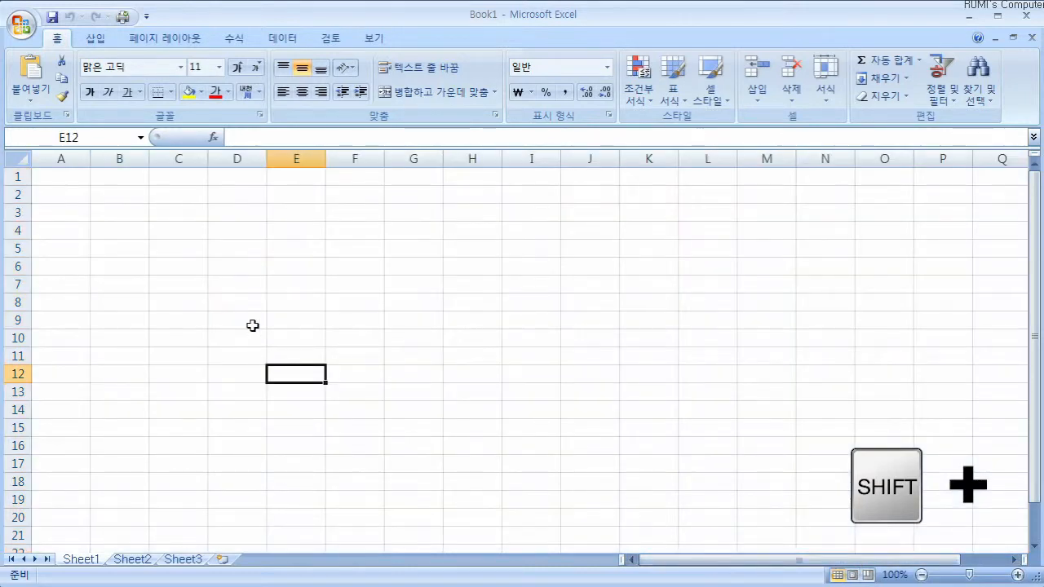
# Select rows 2 through 160 using row 2 as the start row and row 160 as the end row
pyautogui.click(18, 199)
pyautogui.scroll(-20, 57, 275)
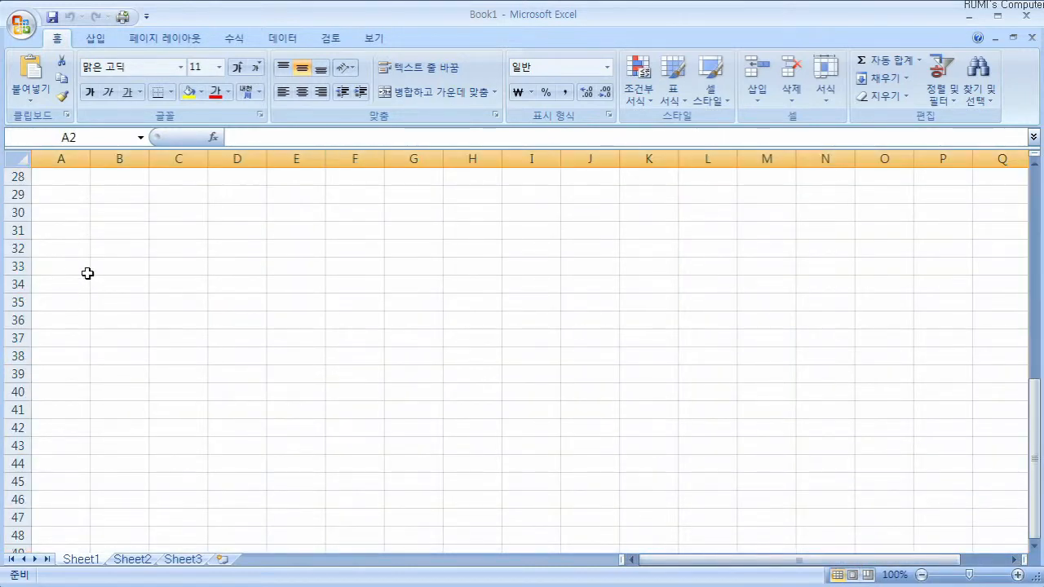
pyautogui.scroll(-10, 122, 318)
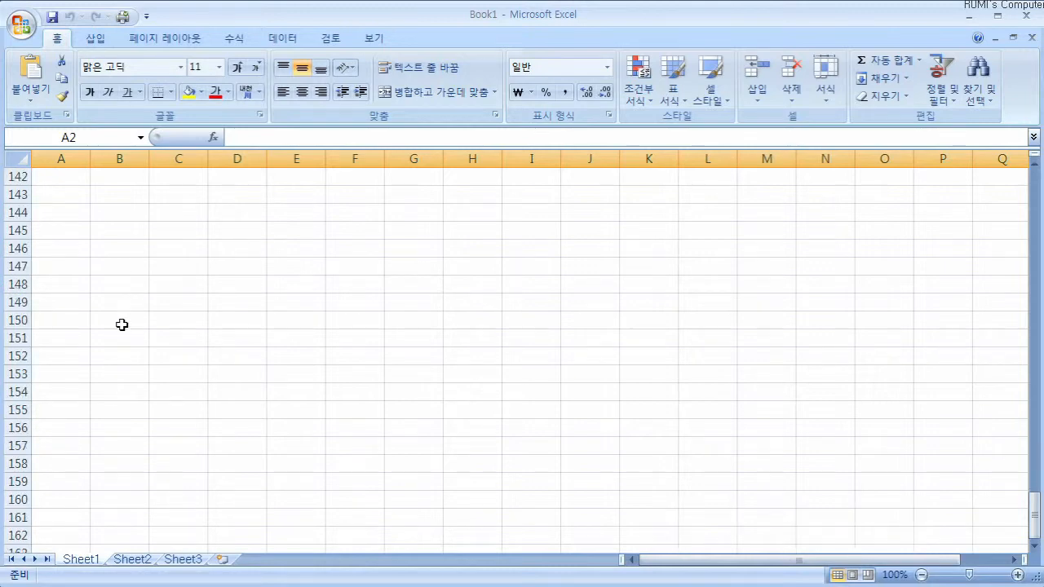
pyautogui.keyDown('shift'); pyautogui.click(13, 500); pyautogui.keyUp('shift')
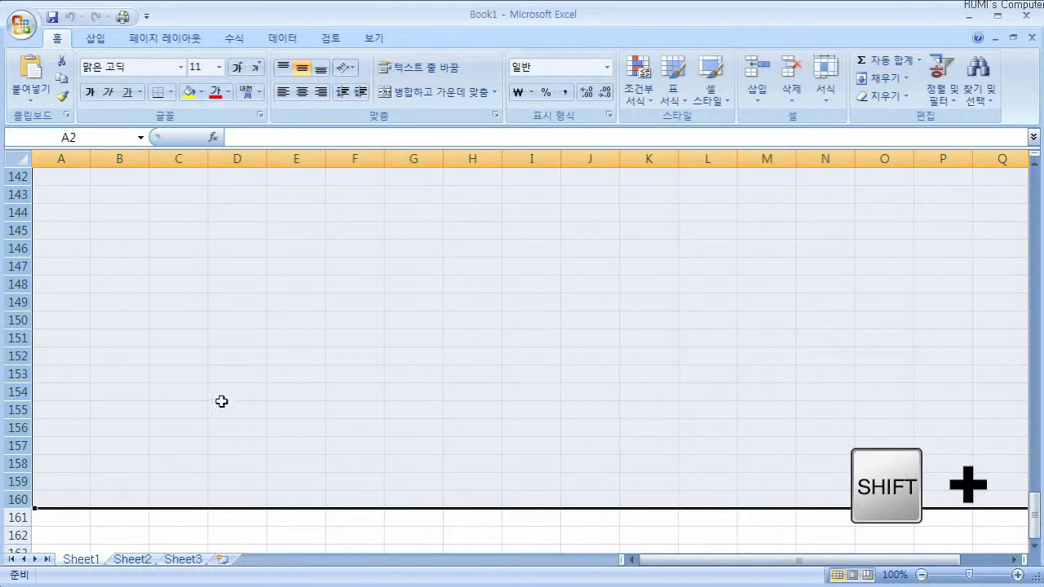
# Clear the large row selection at cell D119, and select cell C8 near the start of the sheet
pyautogui.scroll(11, 218, 398)
pyautogui.click(228, 354)
pyautogui.scroll(20, 334, 391)
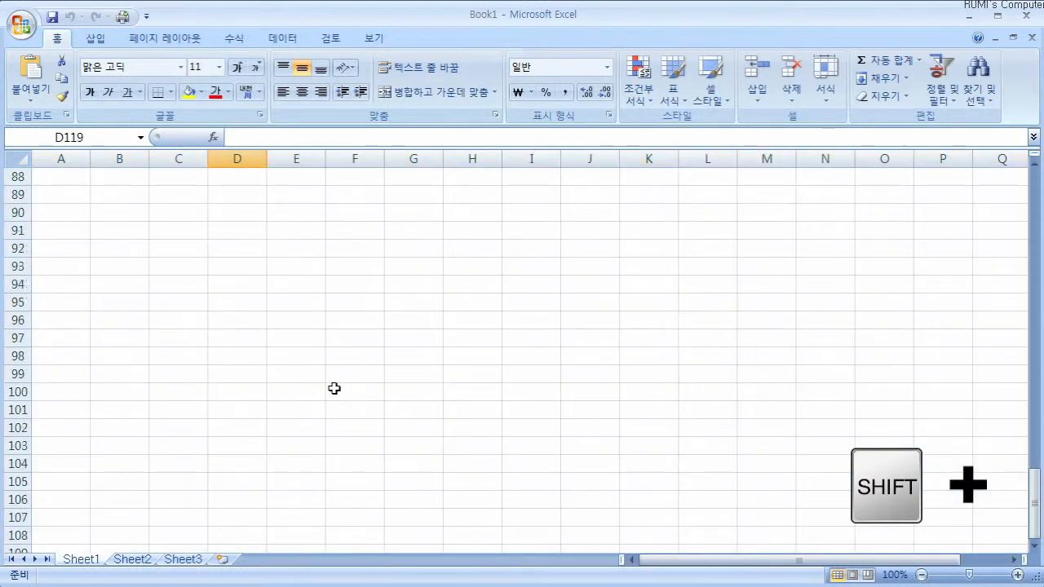
pyautogui.scroll(4, 356, 412)
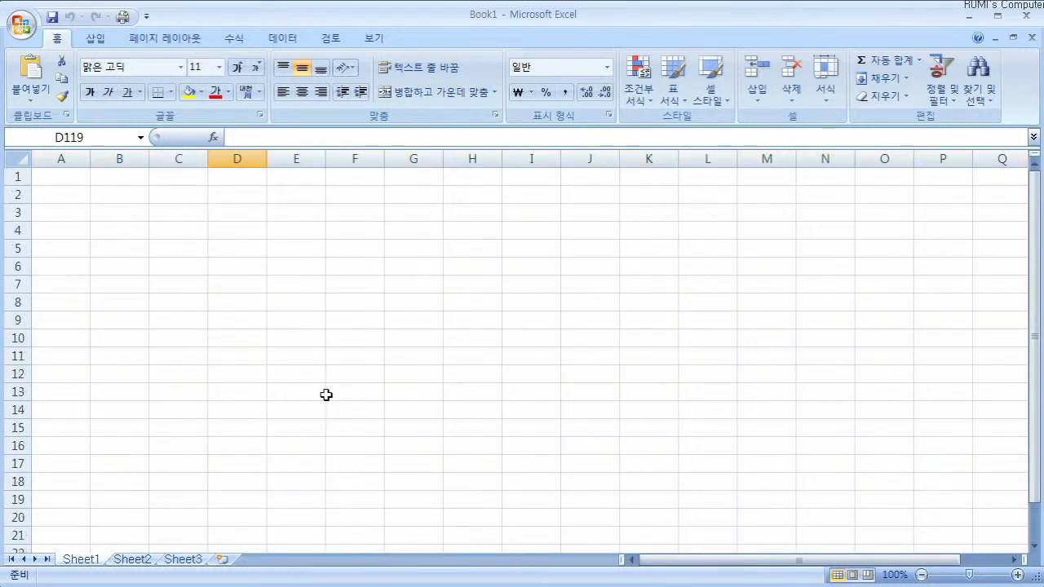
pyautogui.click(188, 305)
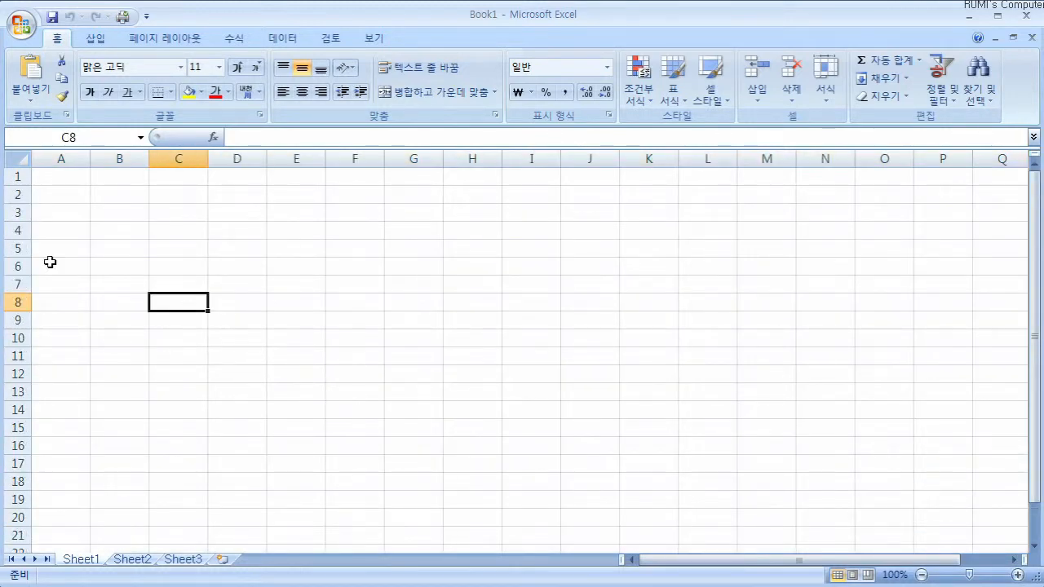
# Select the adjacent cell range B4:E12 on the blank sheet, and clear the selection at cell H13
pyautogui.click(256, 300)
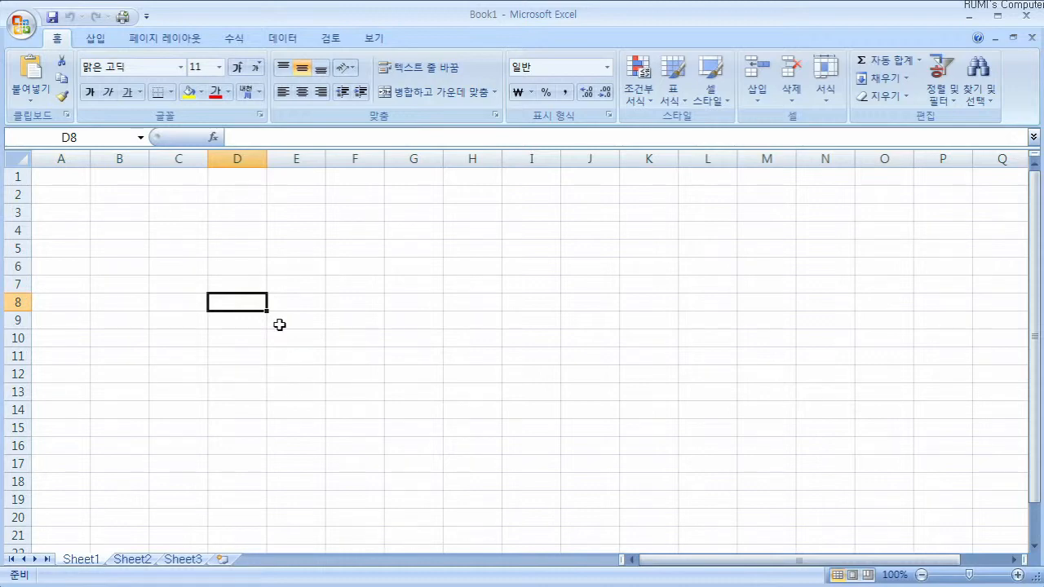
pyautogui.moveTo(93, 221); pyautogui.dragTo(274, 353)
pyautogui.click(296, 408)
pyautogui.moveTo(120, 230); pyautogui.dragTo(305, 369)
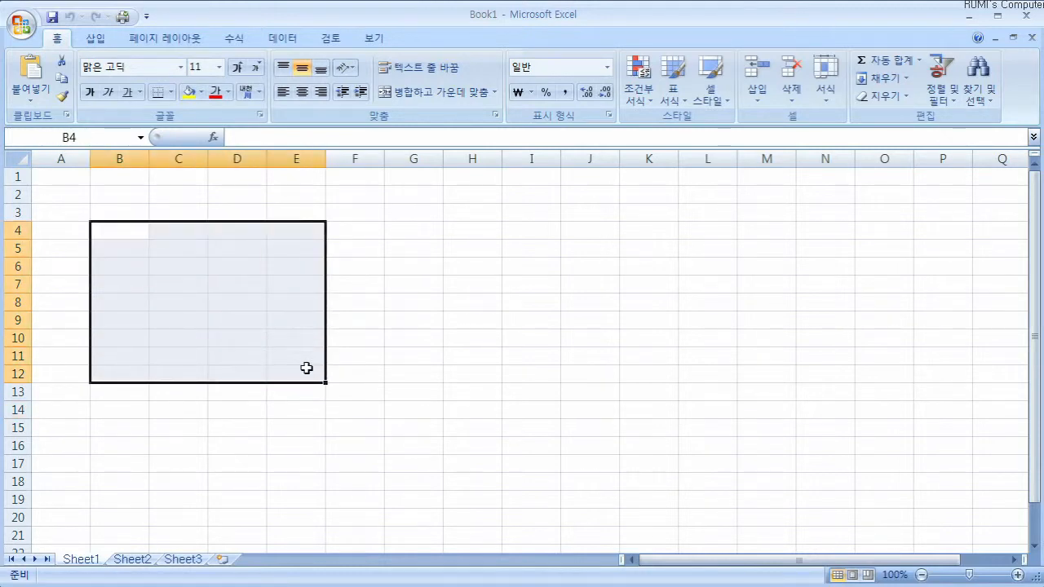
pyautogui.click(445, 391)
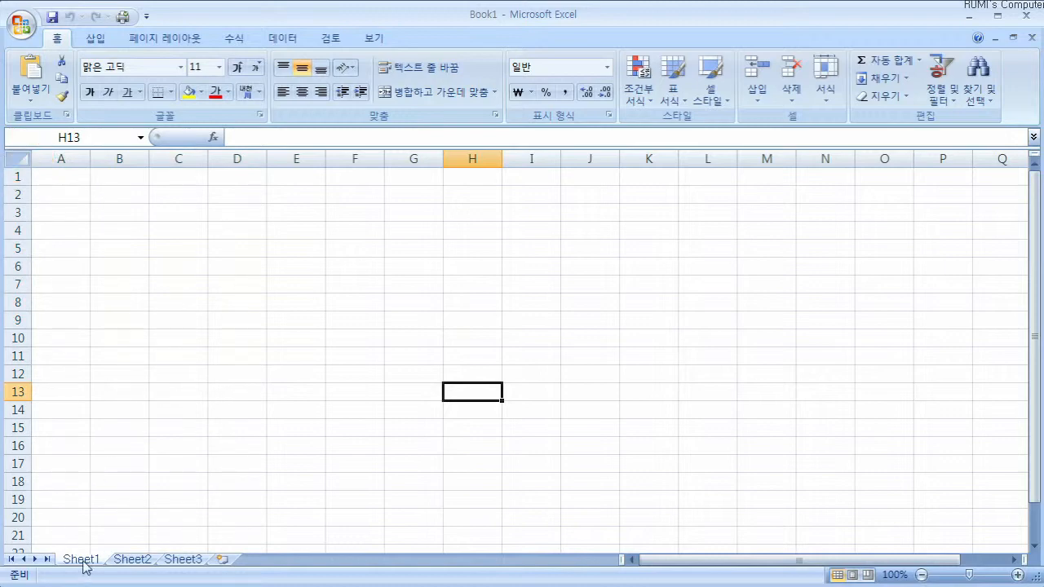
# Select the entire worksheet at once and clear it at cell B4, and select the range B4:E11 for comparison before clearing it
pyautogui.click(19, 161)
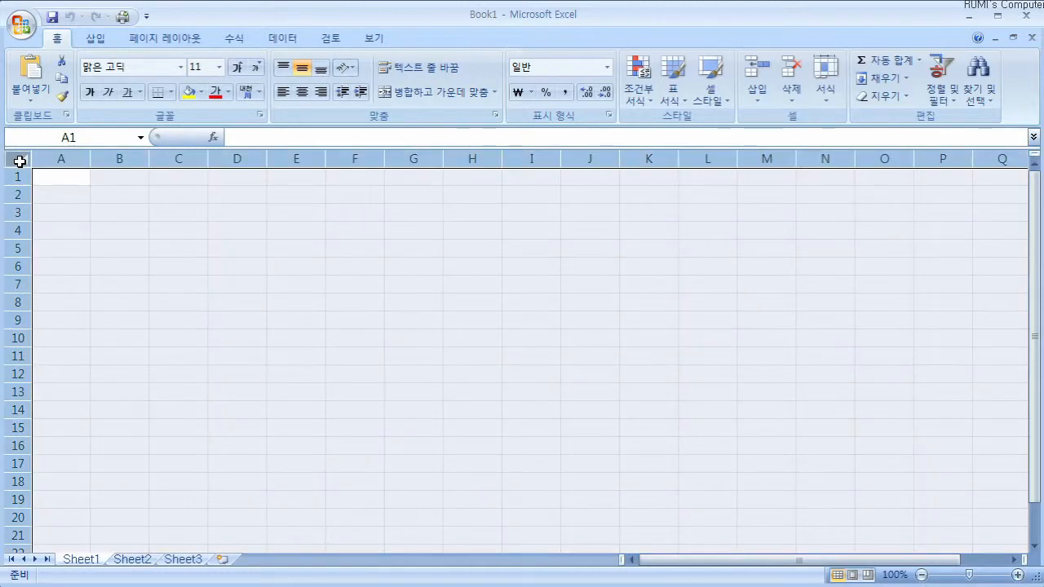
pyautogui.click(130, 231)
pyautogui.moveTo(112, 229); pyautogui.dragTo(302, 354)
pyautogui.click(245, 320)
# Repeat the whole-worksheet selection twice, clearing it at cell B4 and then around cell C5
pyautogui.click(18, 157)
pyautogui.click(119, 230)
pyautogui.click(18, 158)
pyautogui.click(198, 270)
pyautogui.click(187, 249)
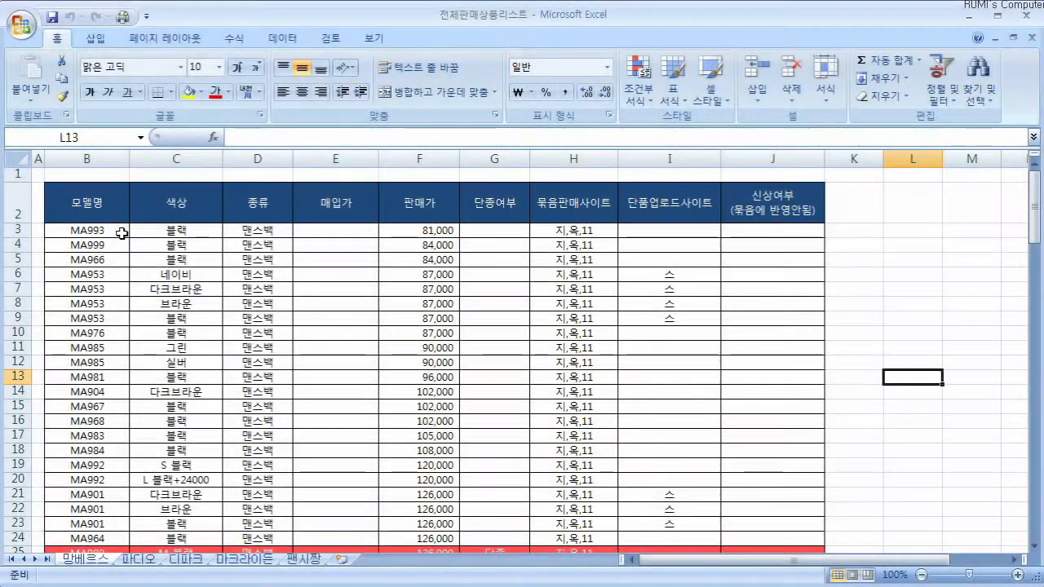
# In the 전체판매상품리스트 workbook, select the range B2:J12 by extending the selection one cell at a time from header cell B2
pyautogui.click(120, 234)
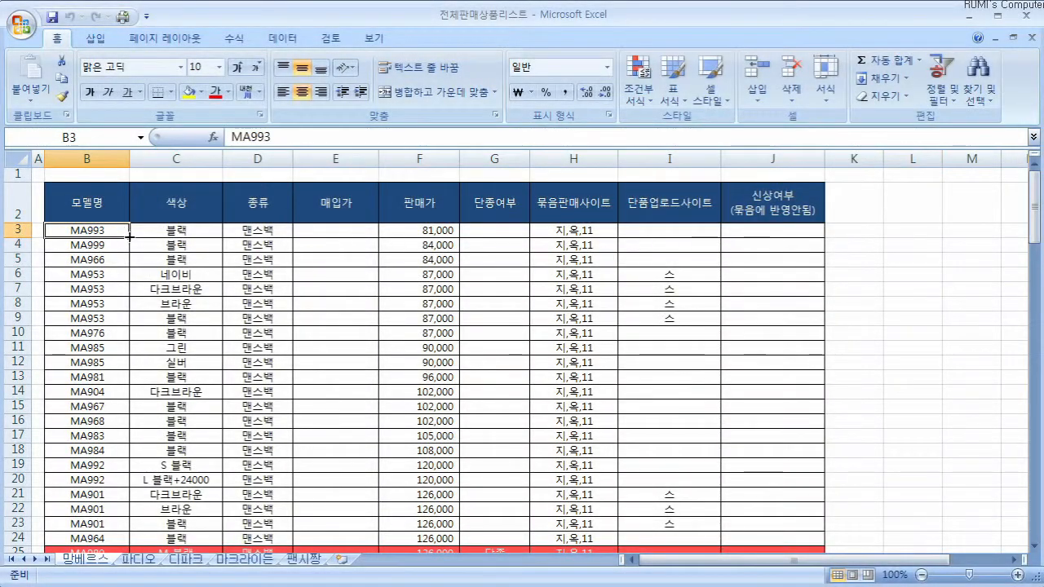
pyautogui.click(101, 205)
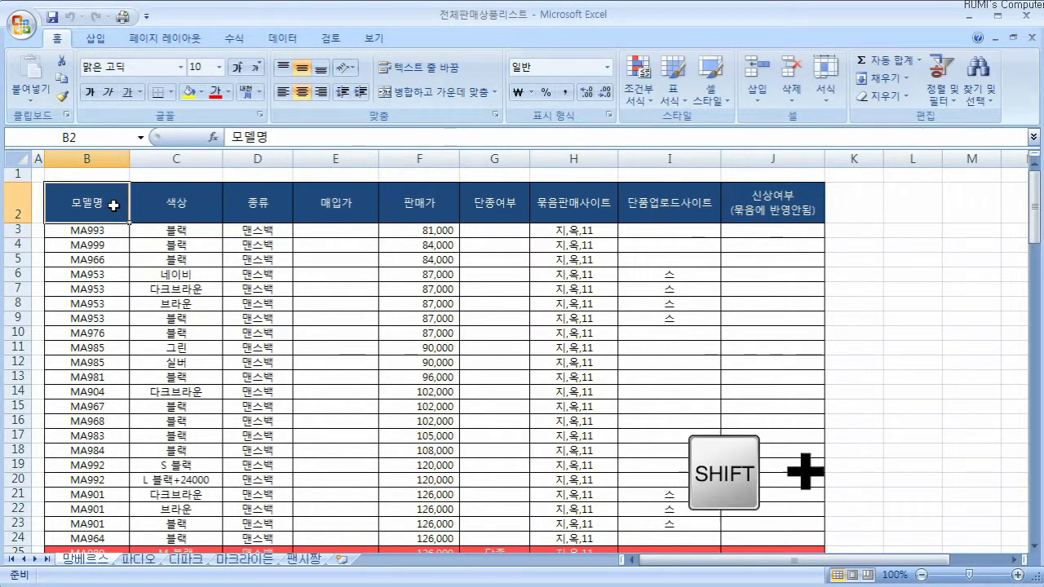
pyautogui.hotkey('shift', 'Right')
pyautogui.hotkey('shift', 'Right')
pyautogui.hotkey('shift', 'Right')
pyautogui.hotkey('shift', 'Right')
pyautogui.hotkey('shift', 'Right')
pyautogui.hotkey('shift', 'Right')
pyautogui.hotkey('shift', 'Right')
pyautogui.hotkey('shift', 'Right')
pyautogui.hotkey('shift', 'Down')
pyautogui.hotkey('shift', 'Down')
pyautogui.hotkey('shift', 'Down')
pyautogui.hotkey('shift', 'Down')
pyautogui.hotkey('shift', 'Down')
pyautogui.hotkey('shift', 'Down')
pyautogui.hotkey('shift', 'Down')
pyautogui.hotkey('shift', 'Down')
pyautogui.hotkey('shift', 'Down')
pyautogui.hotkey('shift', 'Down')
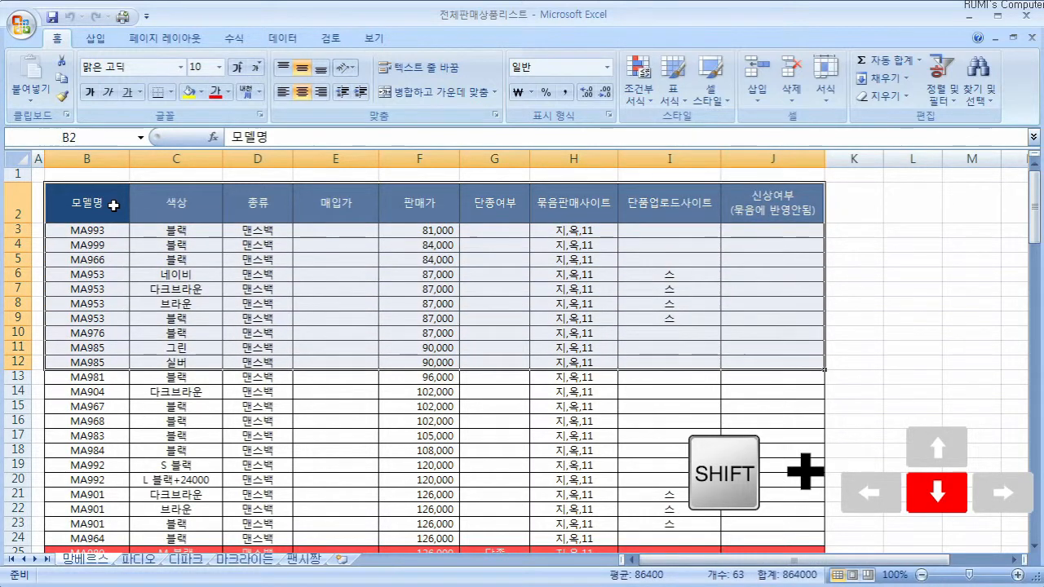
# Extend the selection from header cell B2 straight to the table's last column and last filled row, covering B2:J118, and check both ends
pyautogui.click(113, 206)
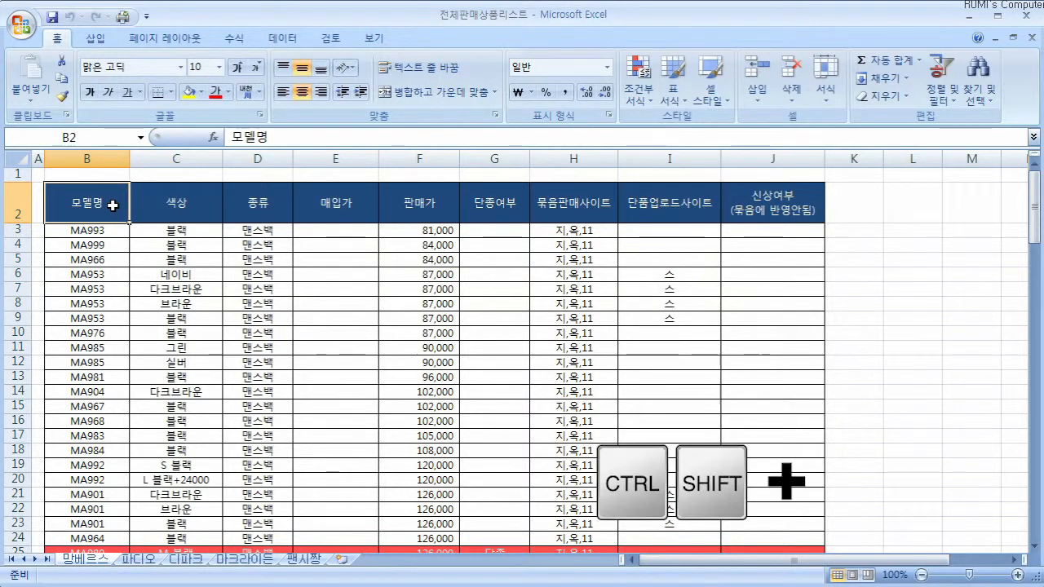
pyautogui.hotkey('ctrl', 'shift', 'Right')
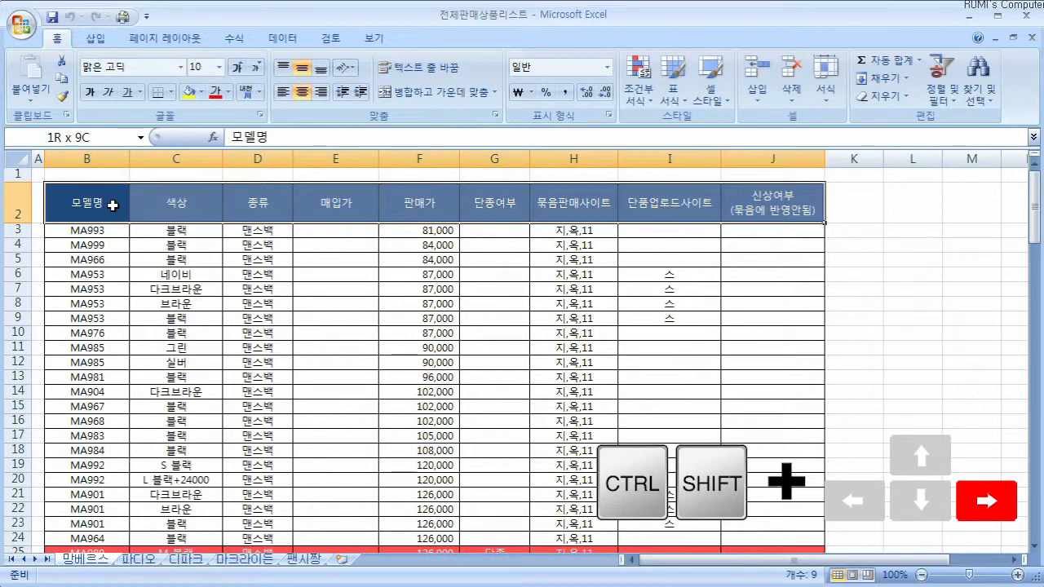
pyautogui.hotkey('ctrl', 'shift', 'Down')
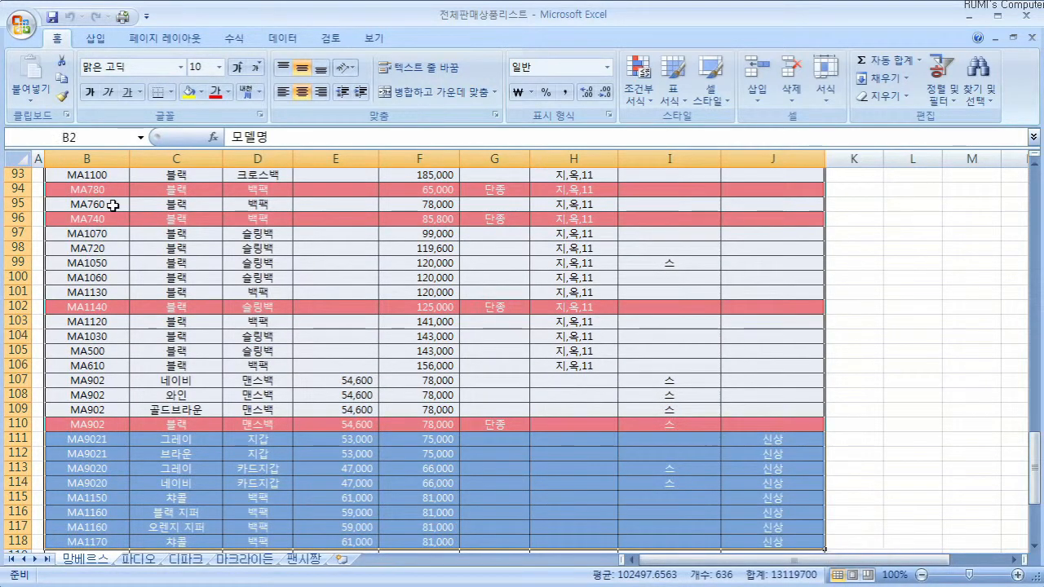
pyautogui.scroll(-3, 620, 401)
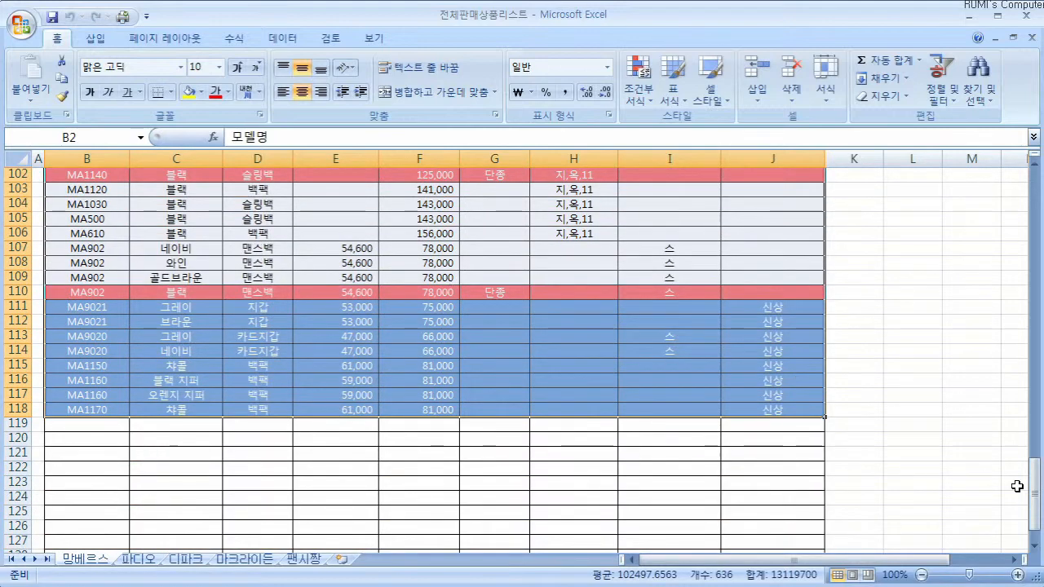
pyautogui.moveTo(1033, 489); pyautogui.dragTo(1039, 198)
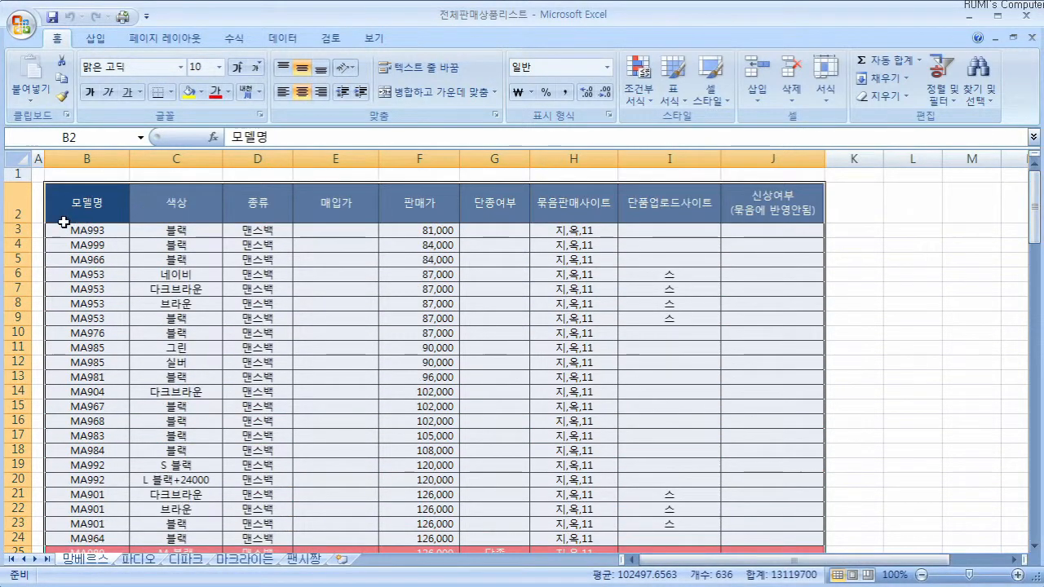
# Clear the table selection at header cell B2, and reselect B2:J118 by extending to the table's edges again
pyautogui.click(88, 207)
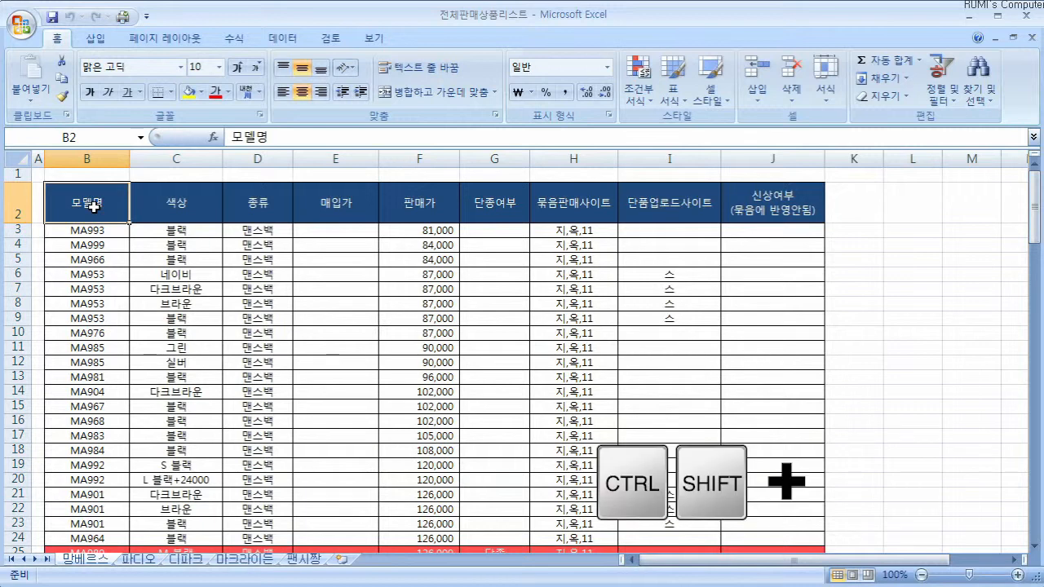
pyautogui.hotkey('ctrl', 'shift', 'Right')
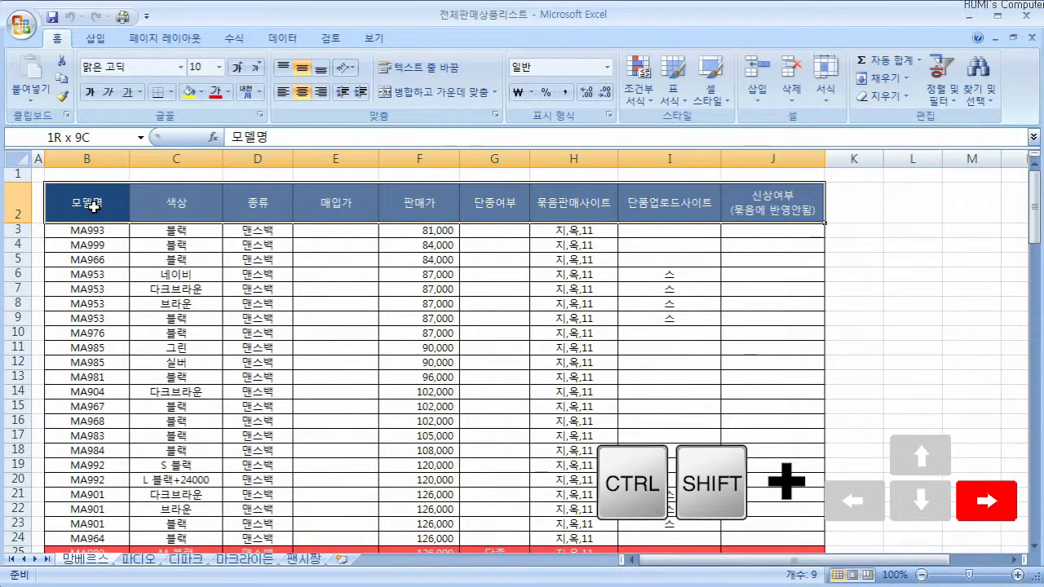
pyautogui.hotkey('ctrl', 'shift', 'Down')
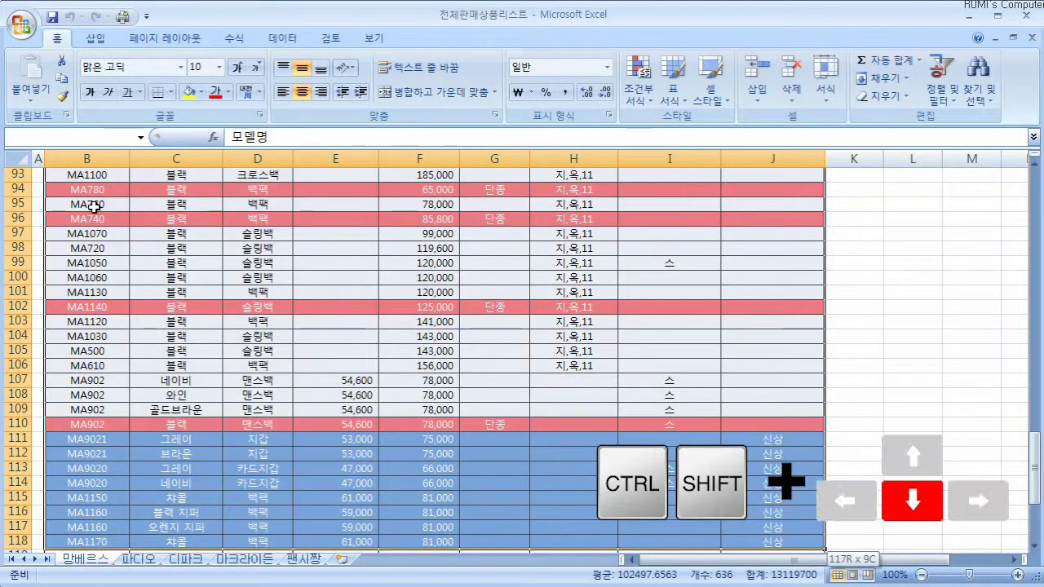